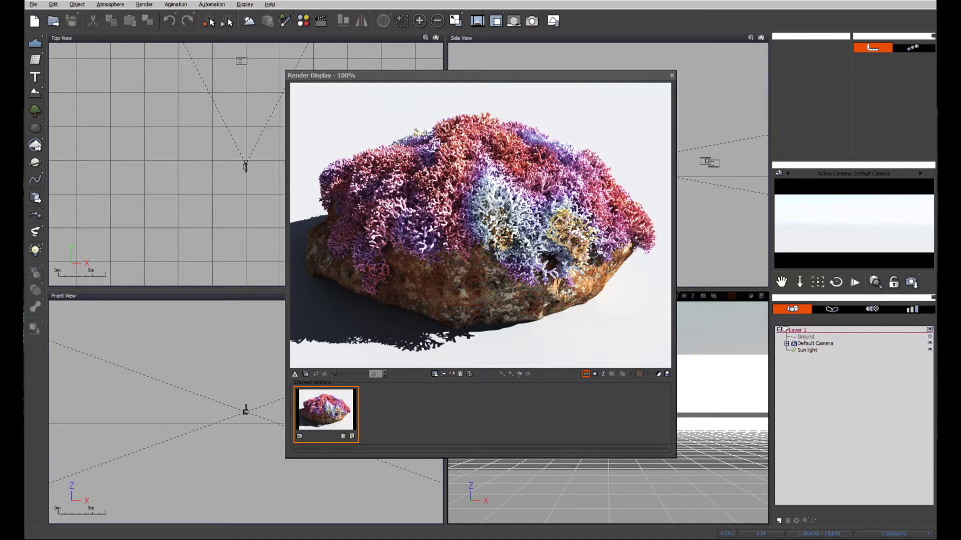
Close the Render Display window showing the coral-covered rock render.
left_click(672, 76)
right_click_drag(602, 227, 575, 227)
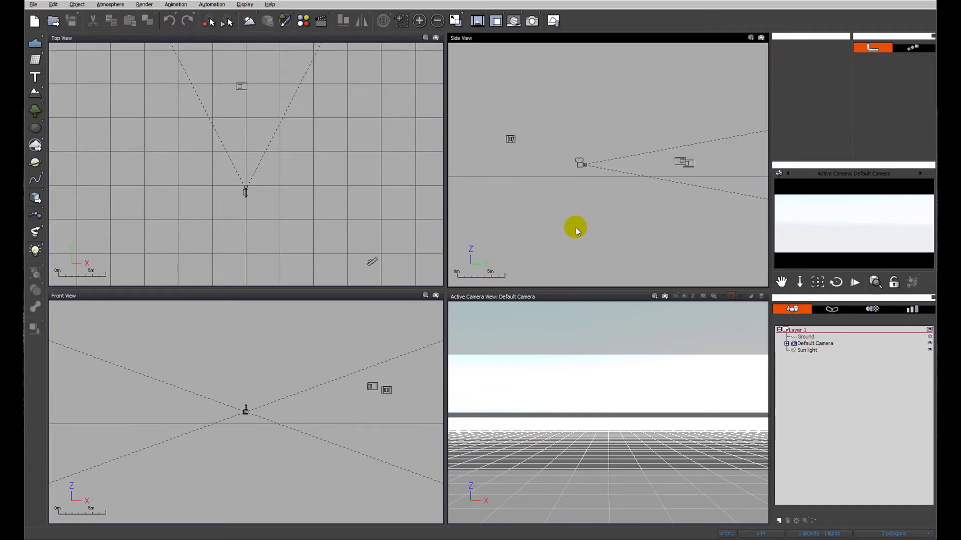
Add an igneous rock and scale it to about 1.95 × 2.37 × 1.66 m.
left_click(34, 130)
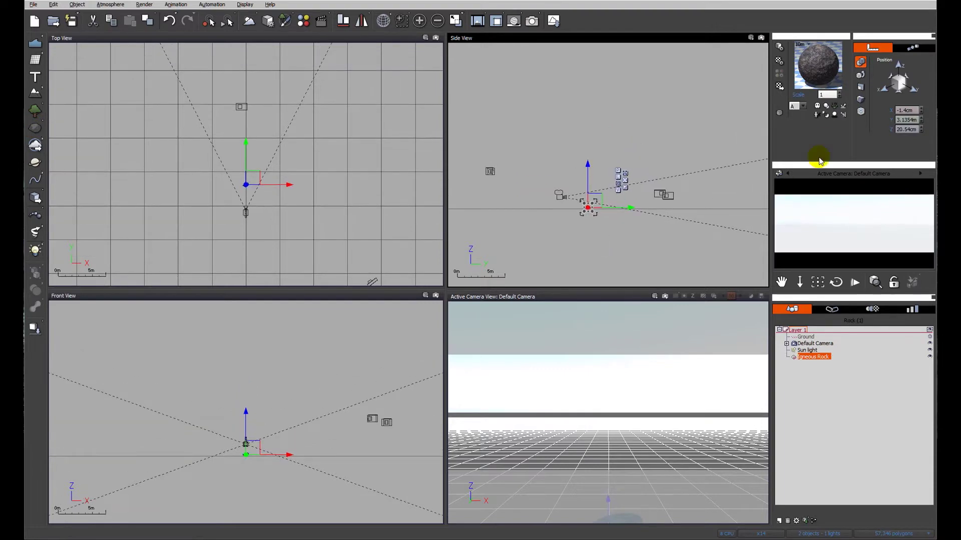
left_click(861, 88)
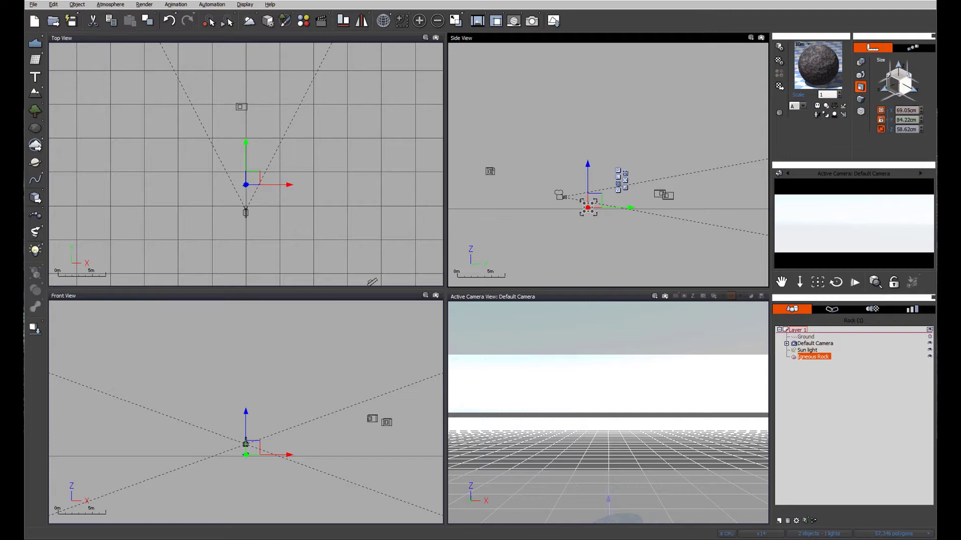
left_click_drag(899, 80, 904, 57)
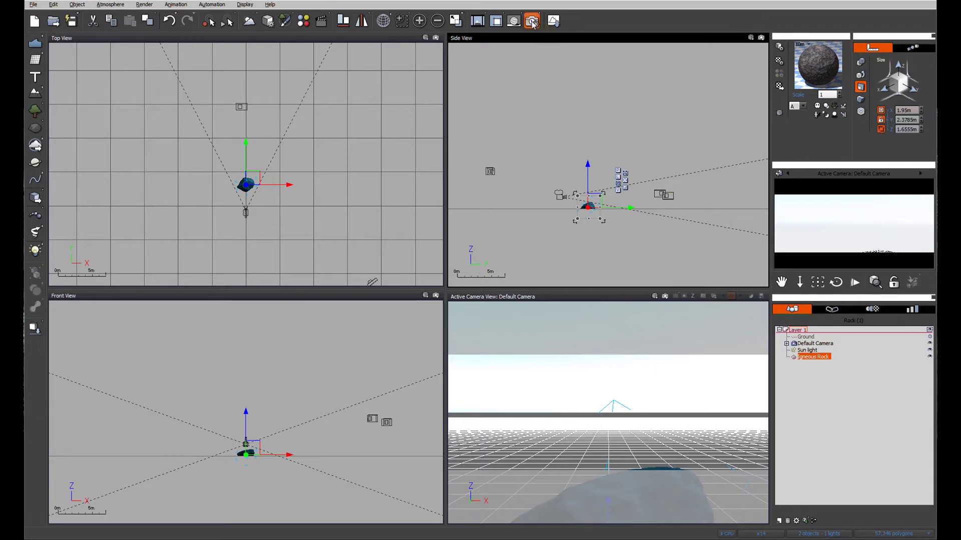
Set the render aspect ratio to Standard PC (4:3) and frame the rock in all views.
left_click(553, 21)
left_click(673, 105)
left_click(673, 113)
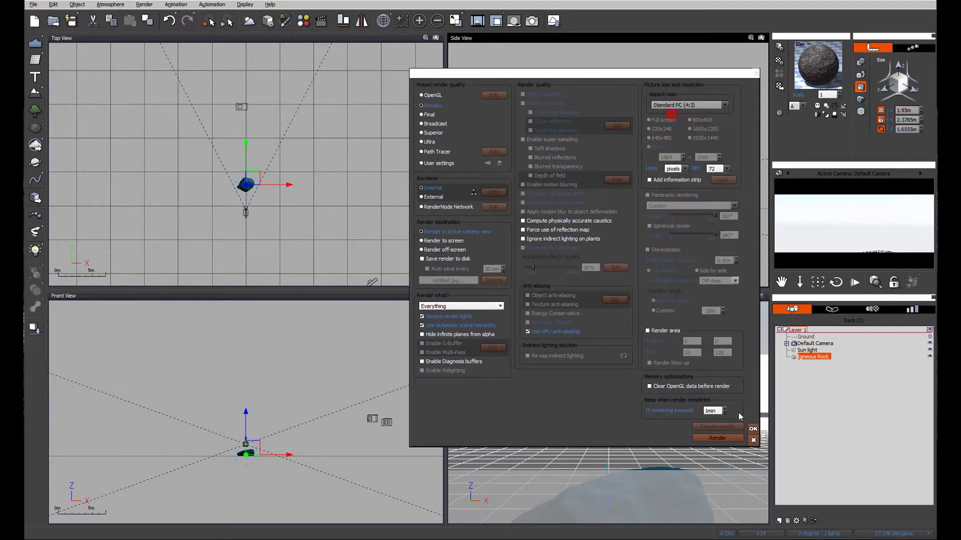
left_click(752, 430)
left_click_drag(690, 437, 692, 379)
left_click(400, 20)
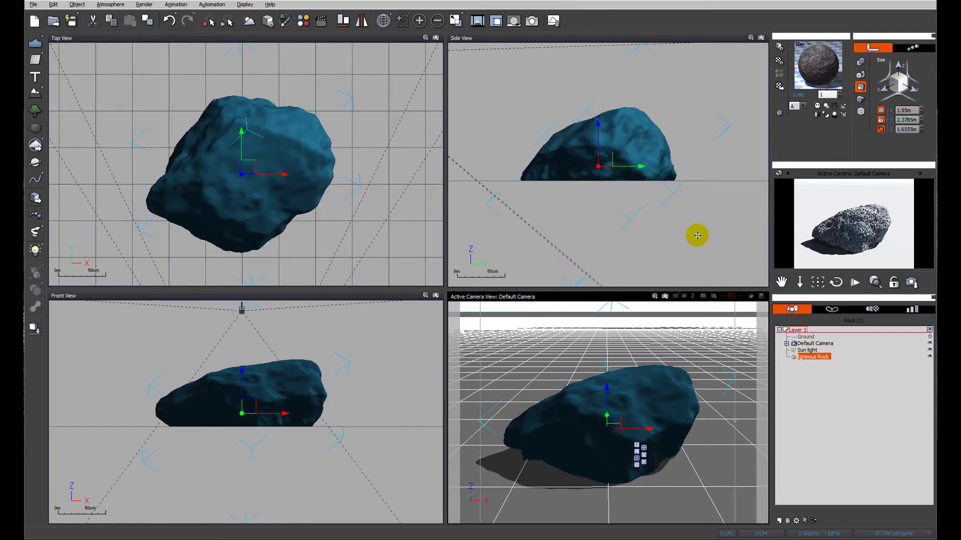
Load the Underwater Rock material onto the rock from the material library.
right_click(822, 71)
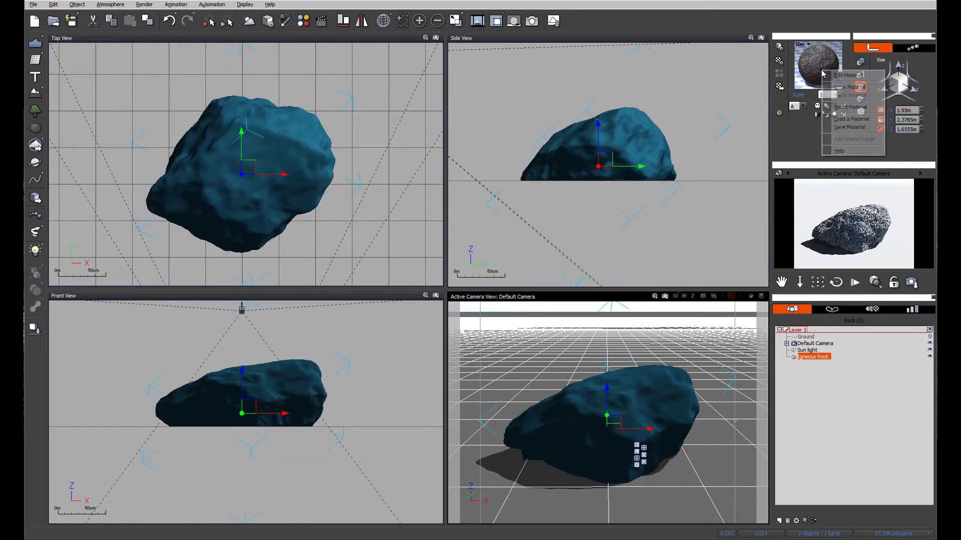
left_click(843, 124)
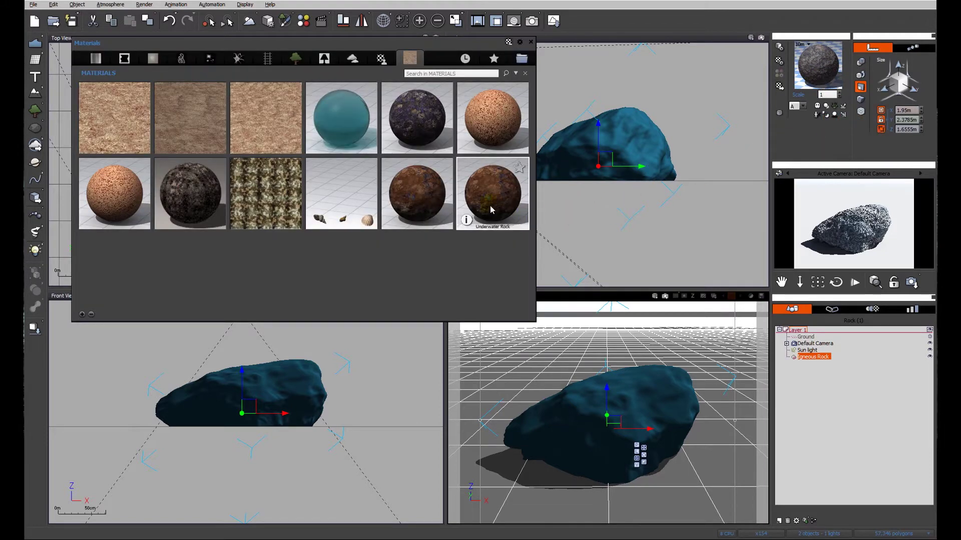
double_click(489, 210)
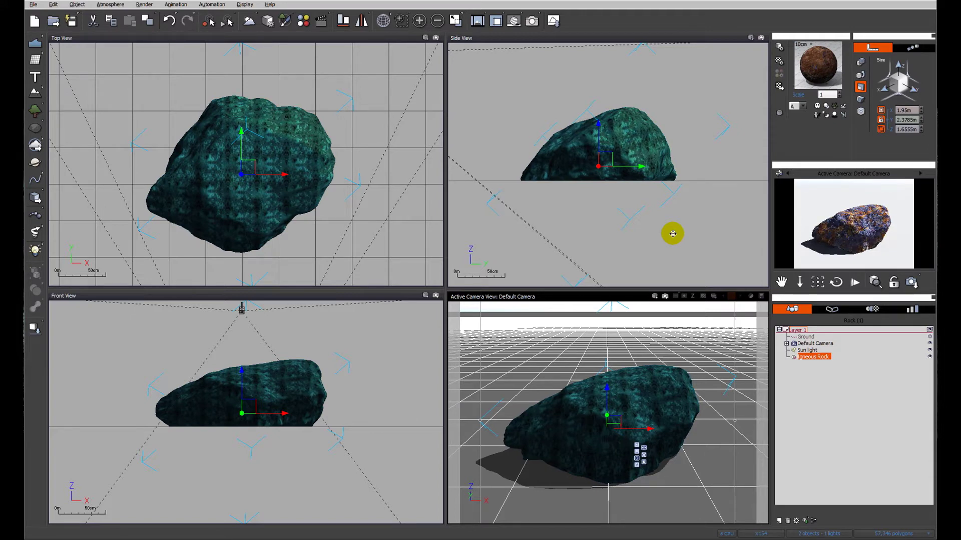
Edit the Underwater Rock material and turn its Purple layer into an EcoSystem layer.
right_click(815, 74)
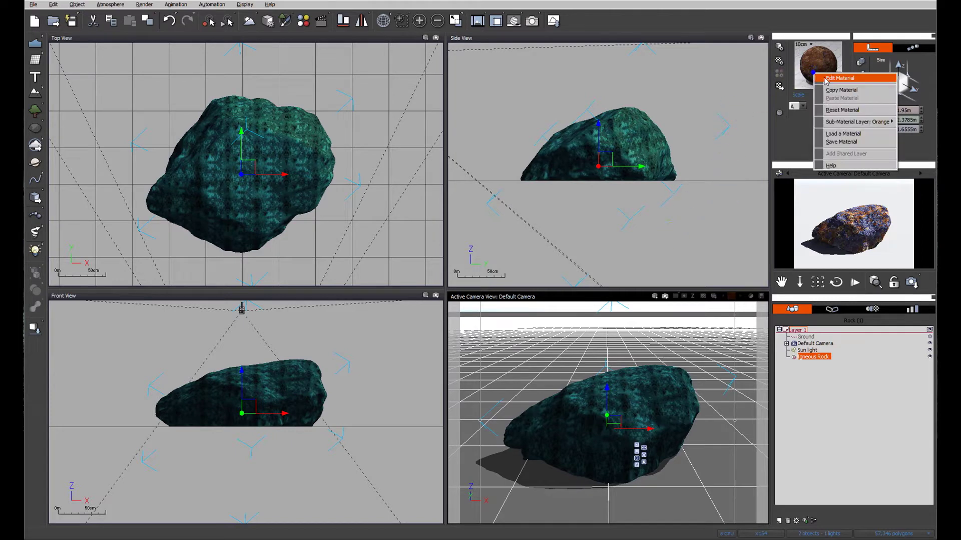
left_click(832, 79)
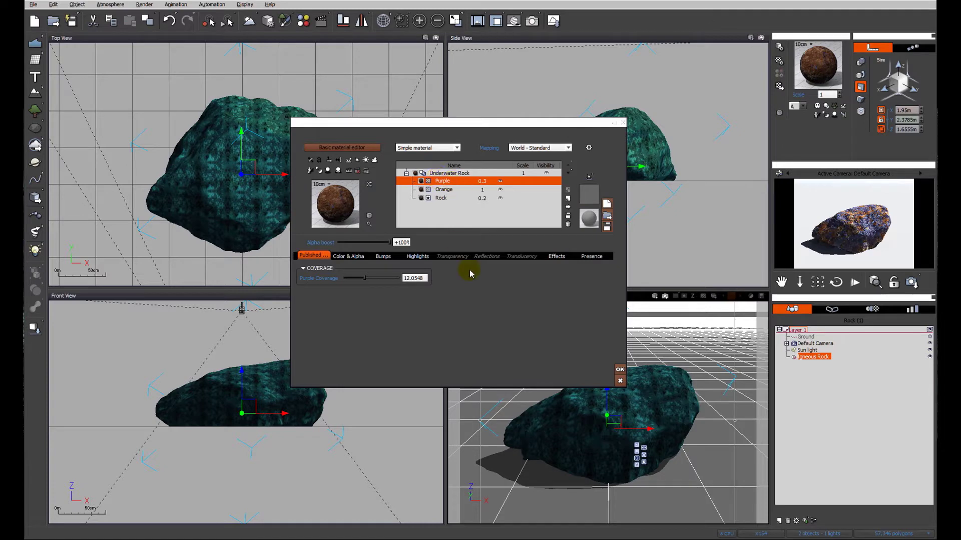
left_click(457, 148)
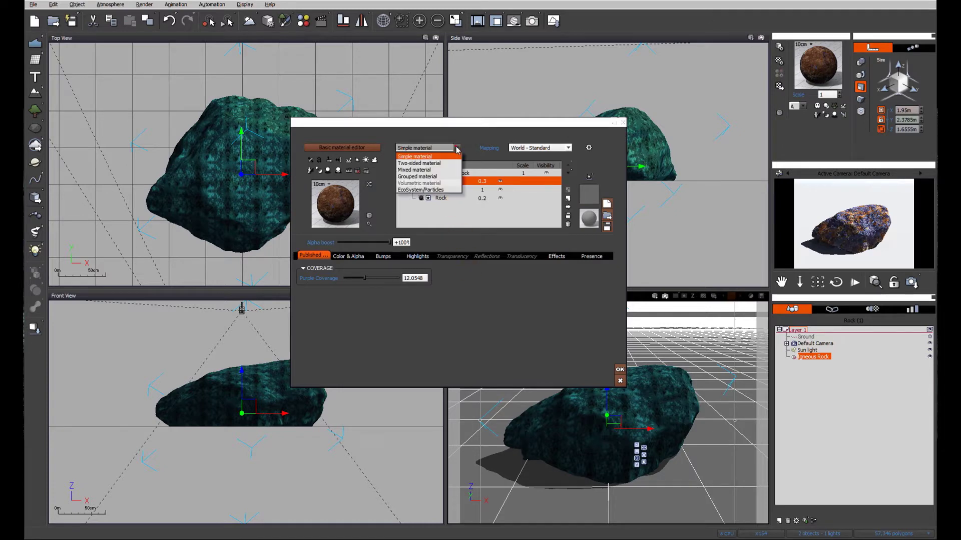
left_click(433, 189)
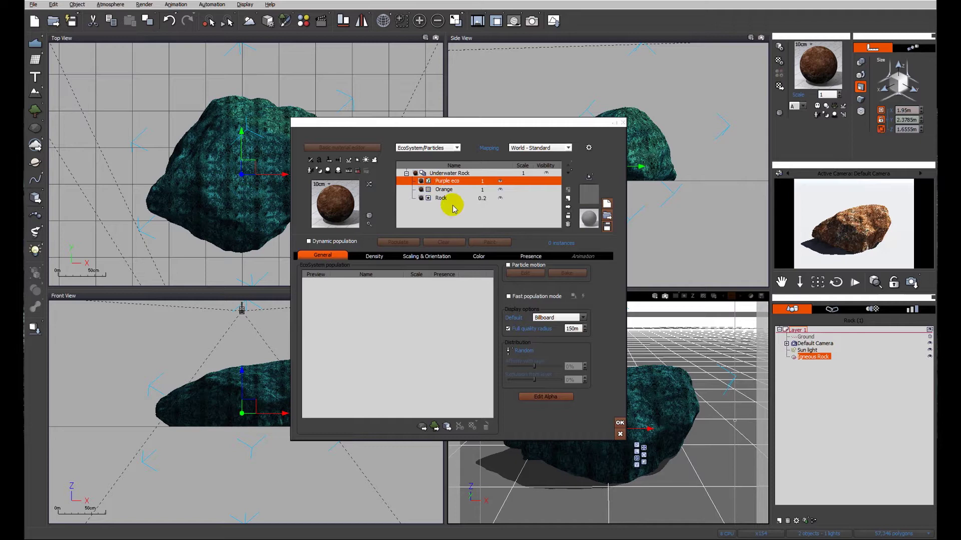
Discard the Purple layer change, then convert the material's Rock layer into an EcoSystem layer.
left_click(619, 435)
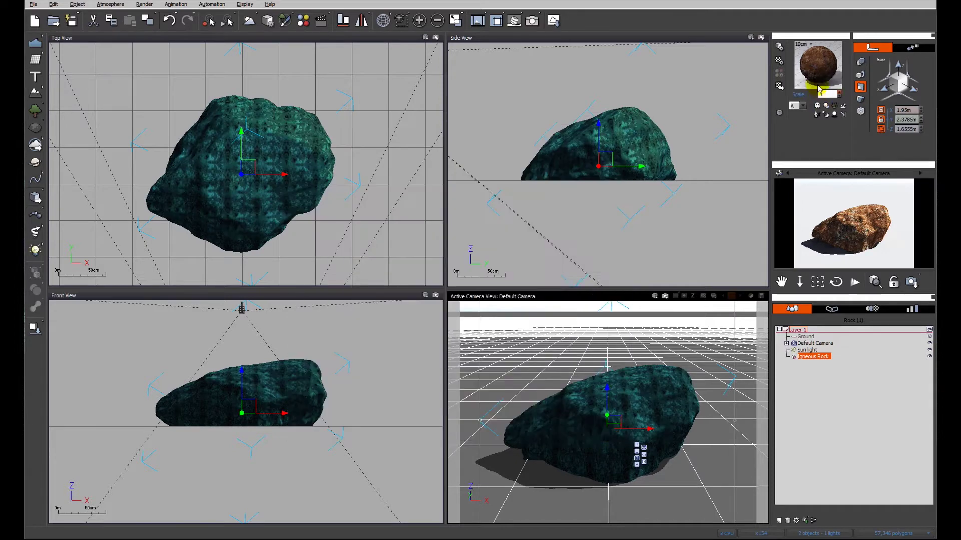
right_click(817, 69)
left_click(841, 74)
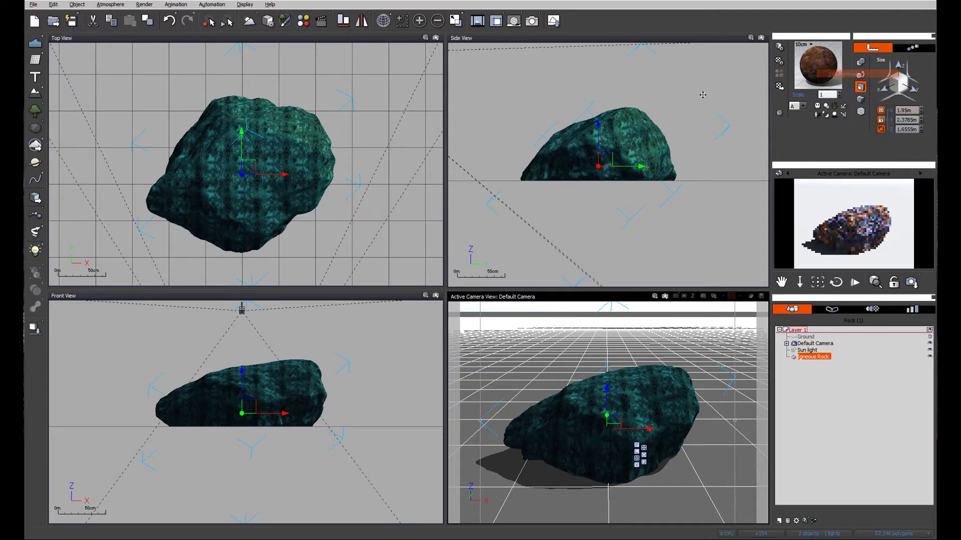
left_click(436, 199)
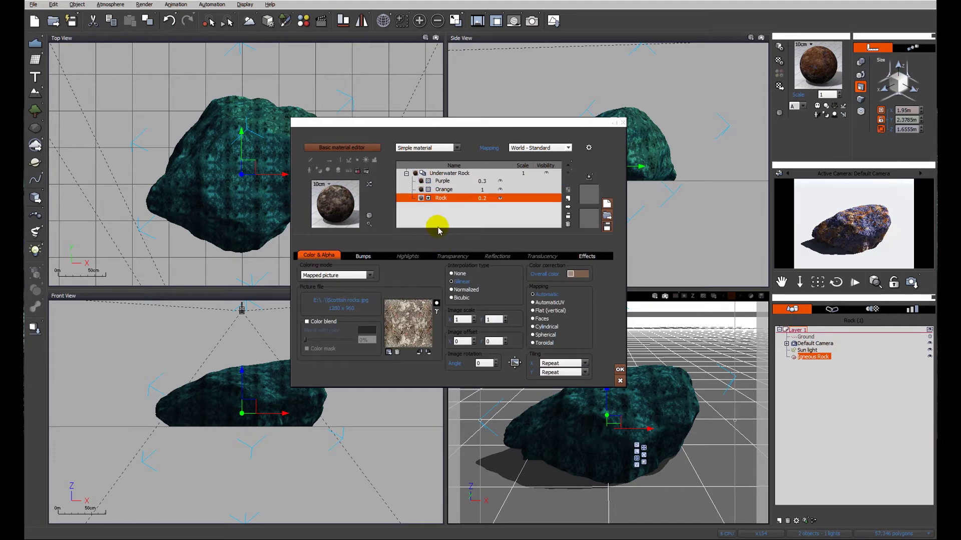
left_click(457, 148)
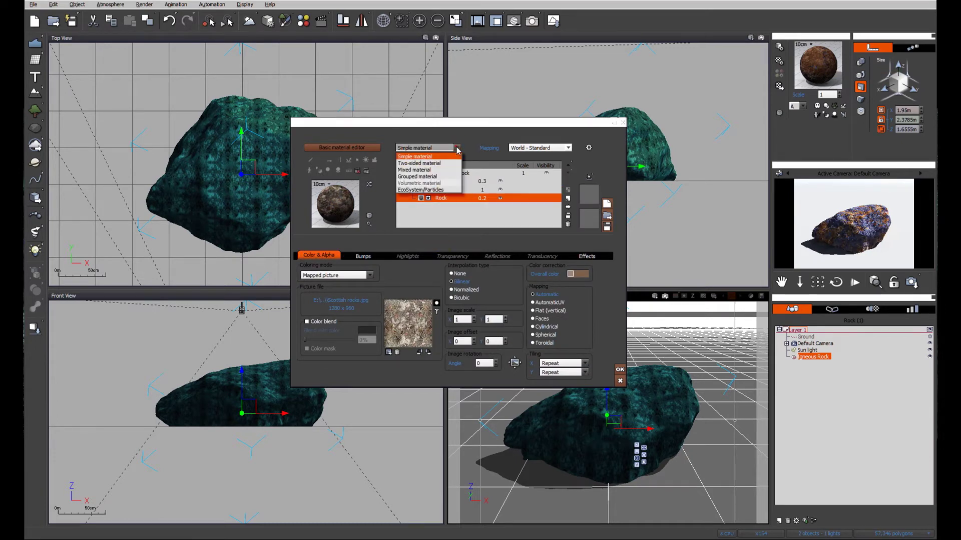
left_click(437, 191)
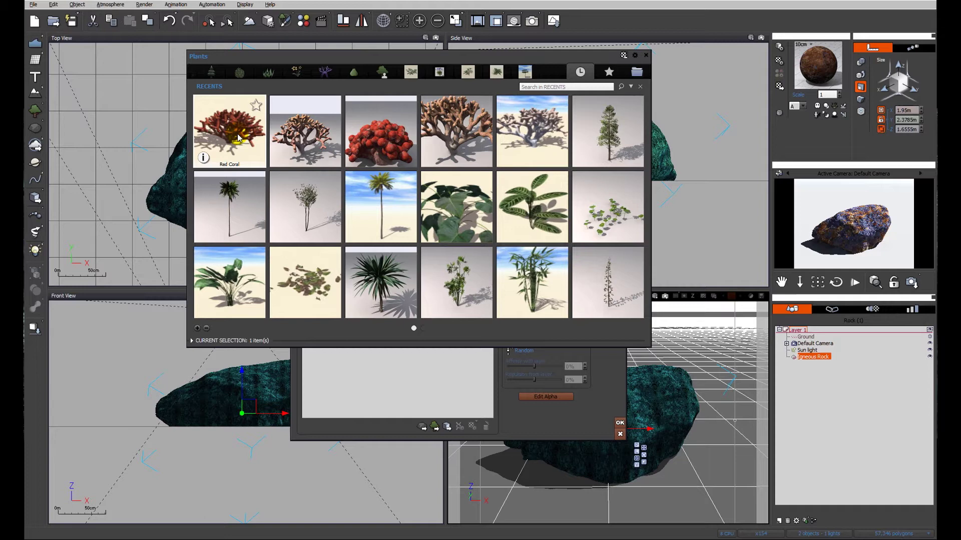
Add Red Coral to the Rock eco layer, populate, then repopulate at scale 0.1.
double_click(238, 137)
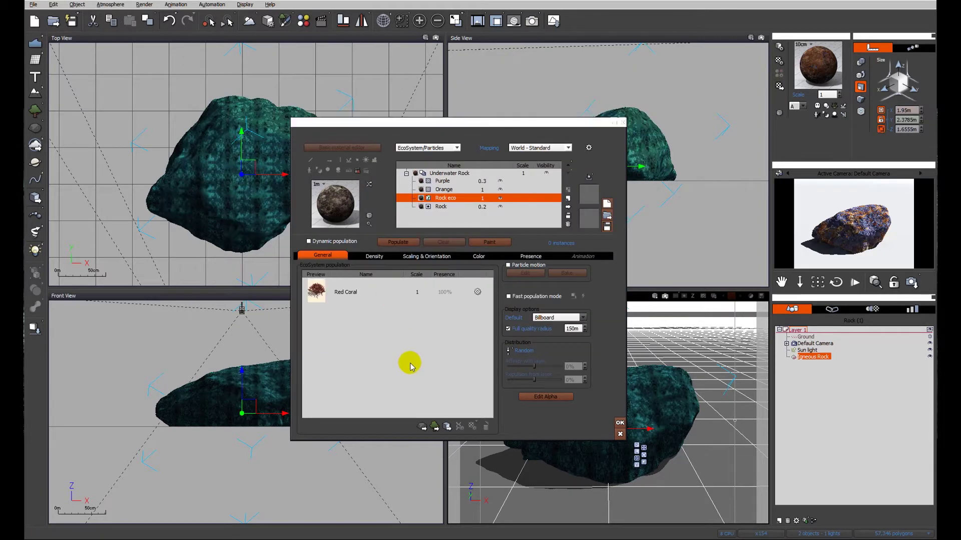
left_click(404, 243)
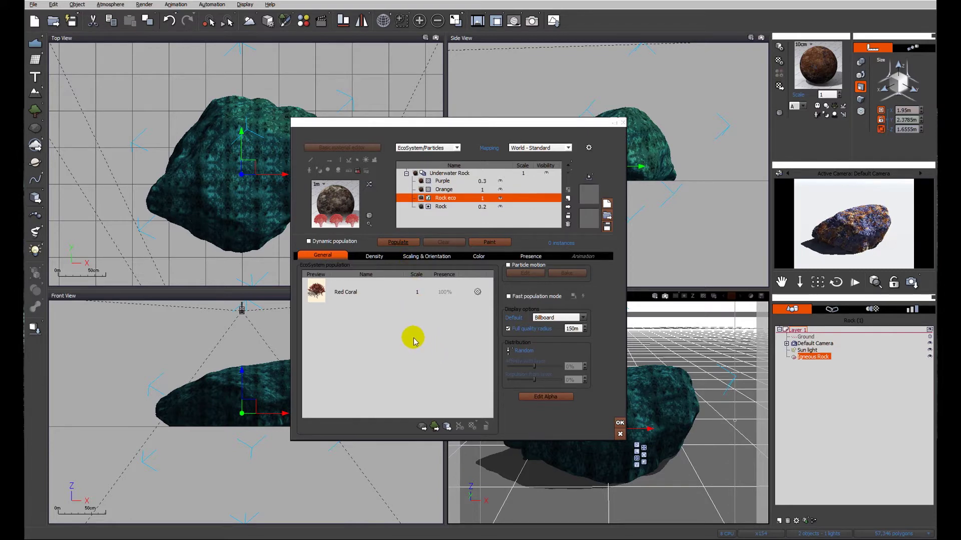
double_click(417, 292)
left_click(418, 349)
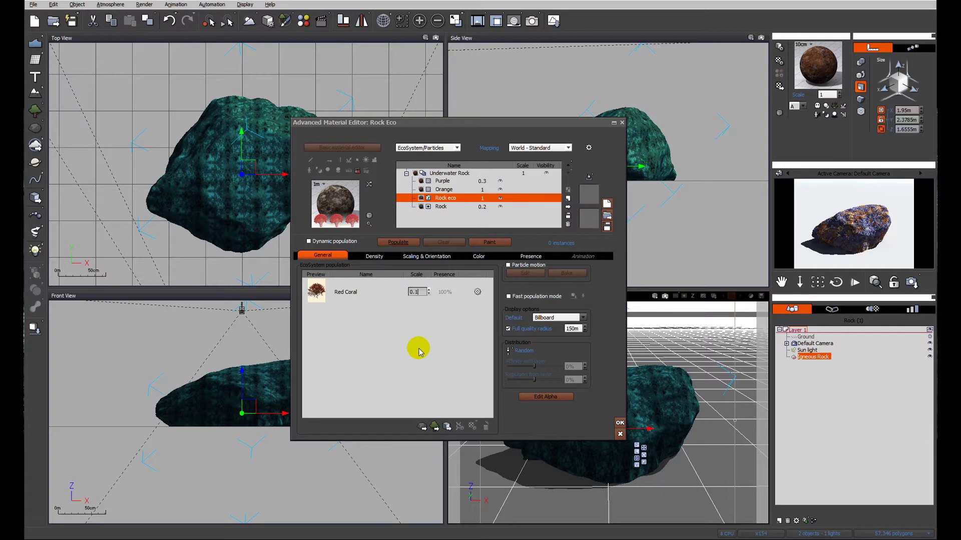
left_click(399, 243)
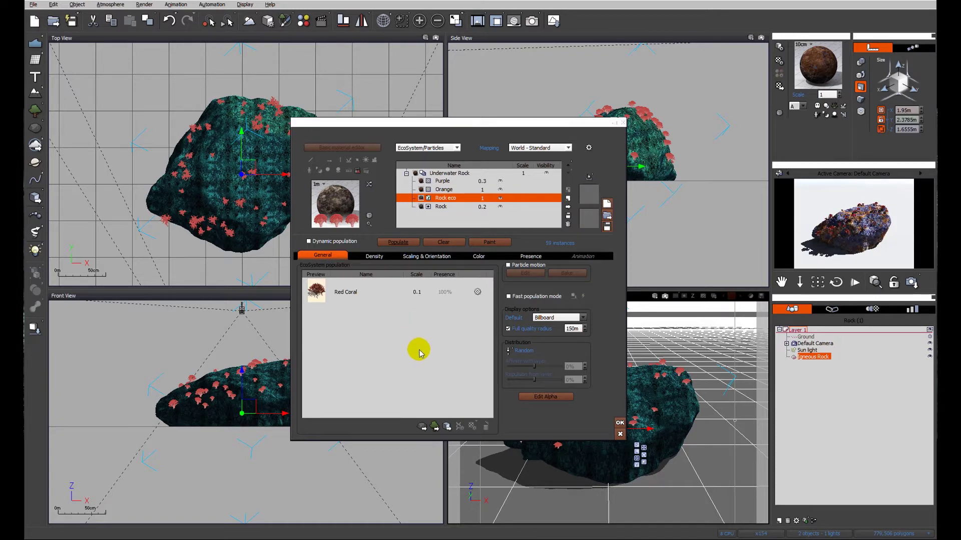
Set Overall density to 100% and repopulate, yielding 956 Red Coral instances.
left_click(370, 257)
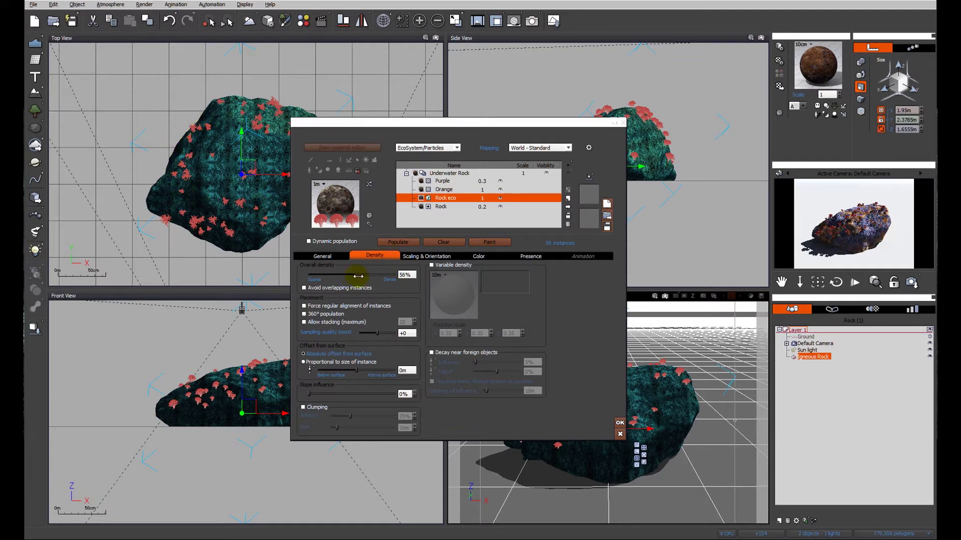
left_click_drag(359, 276, 395, 277)
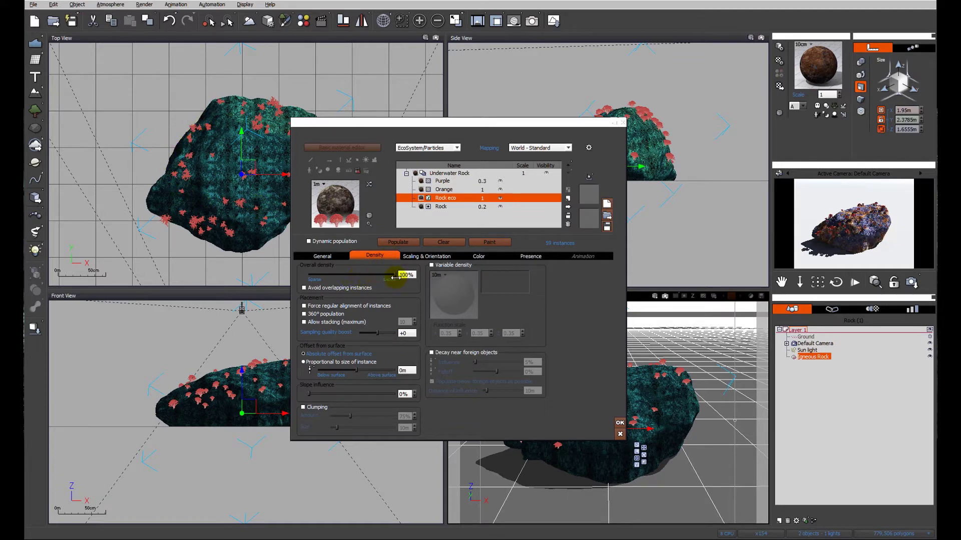
left_click(398, 242)
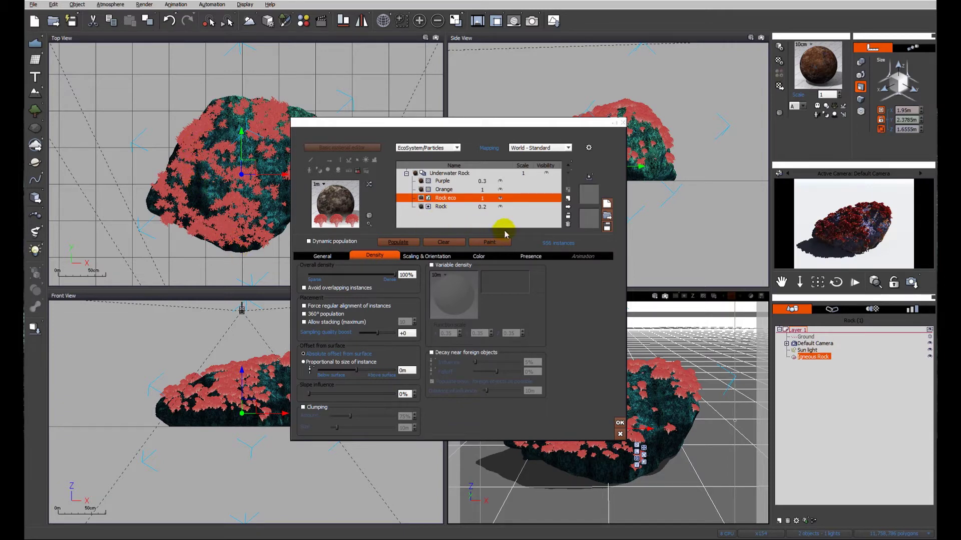
Move Rock eco to the top of the layers and repopulate at 70% overall density.
left_click(569, 168)
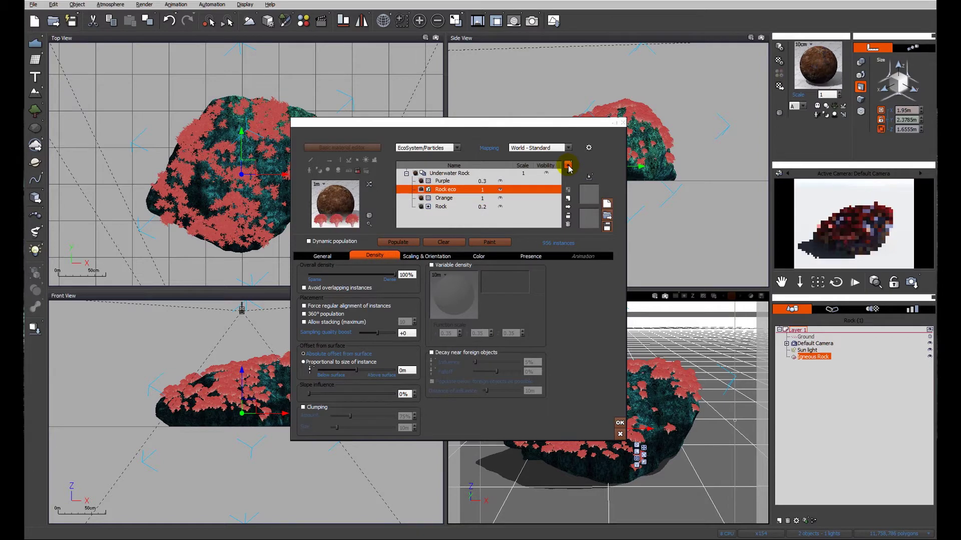
left_click(568, 167)
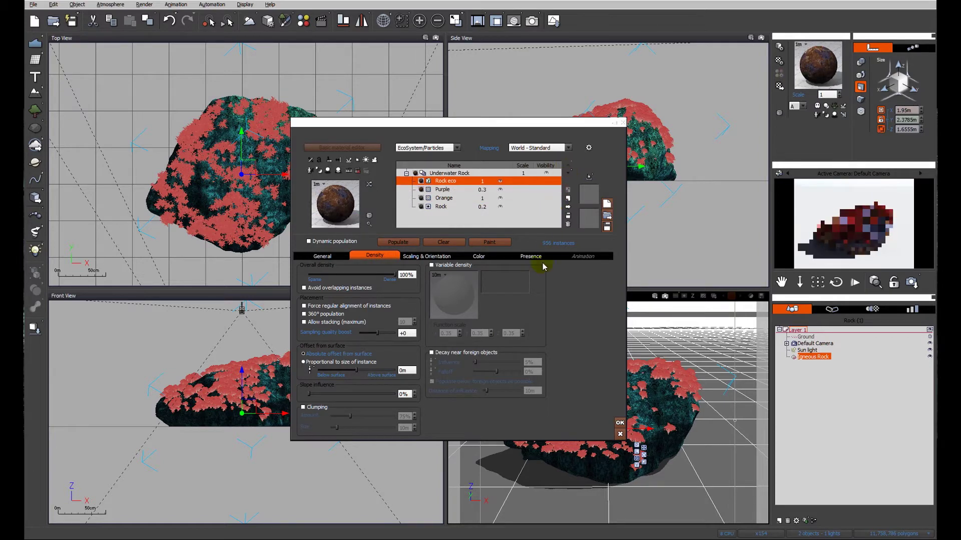
left_click(405, 242)
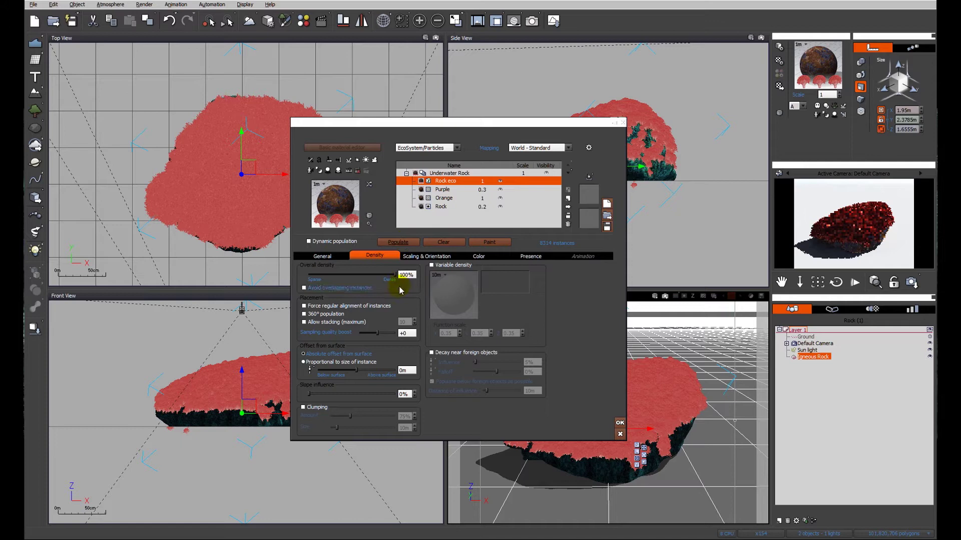
left_click_drag(396, 275, 369, 276)
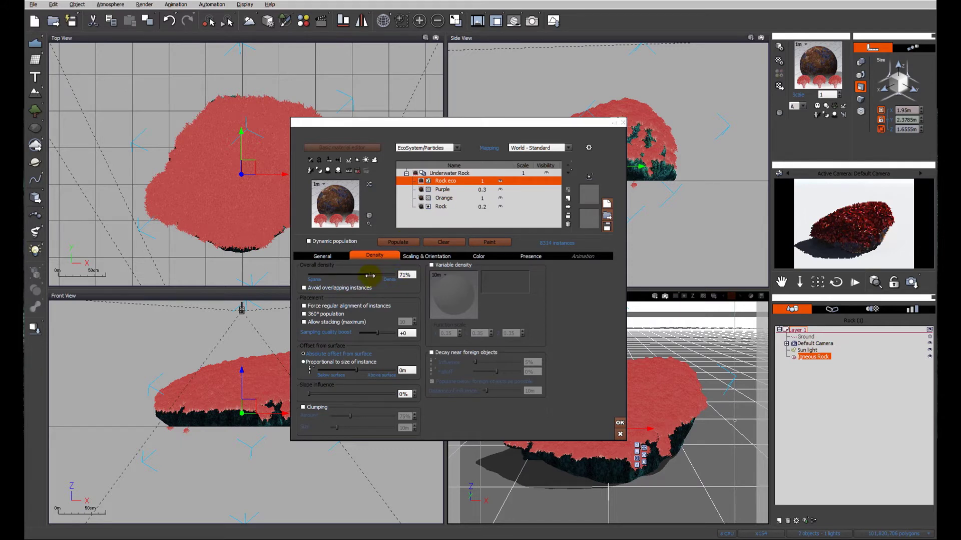
left_click(398, 242)
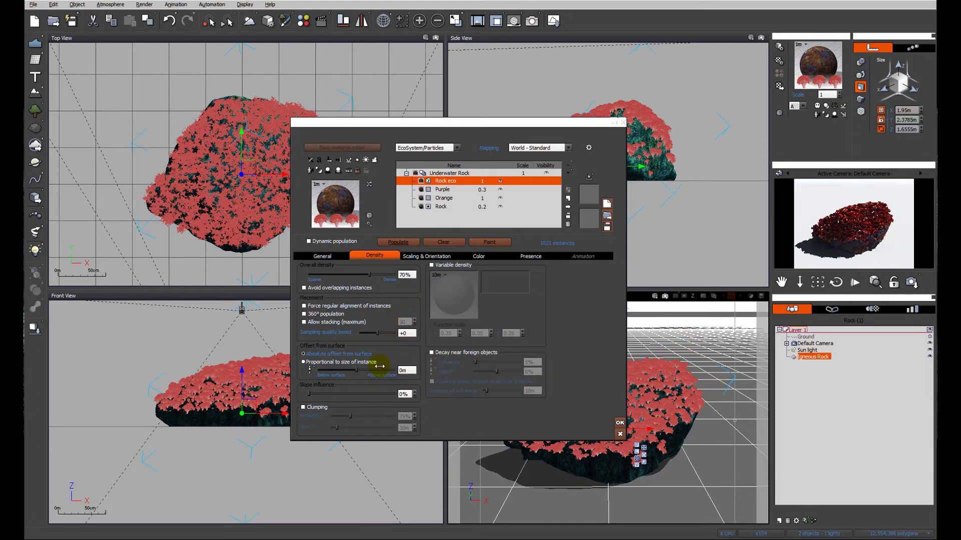
Apply a -20% size-proportional surface offset and 100% direction from surface, then repopulate.
left_click(316, 364)
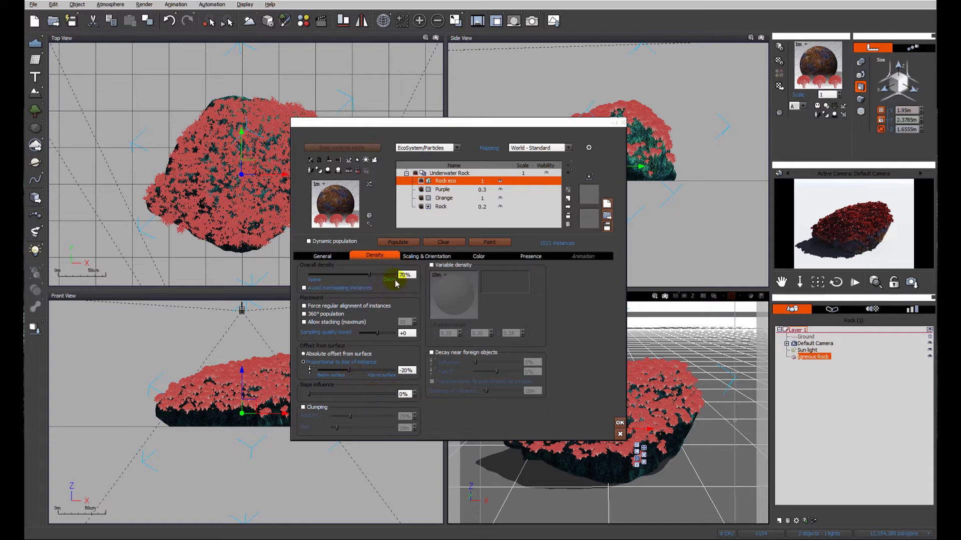
left_click(400, 243)
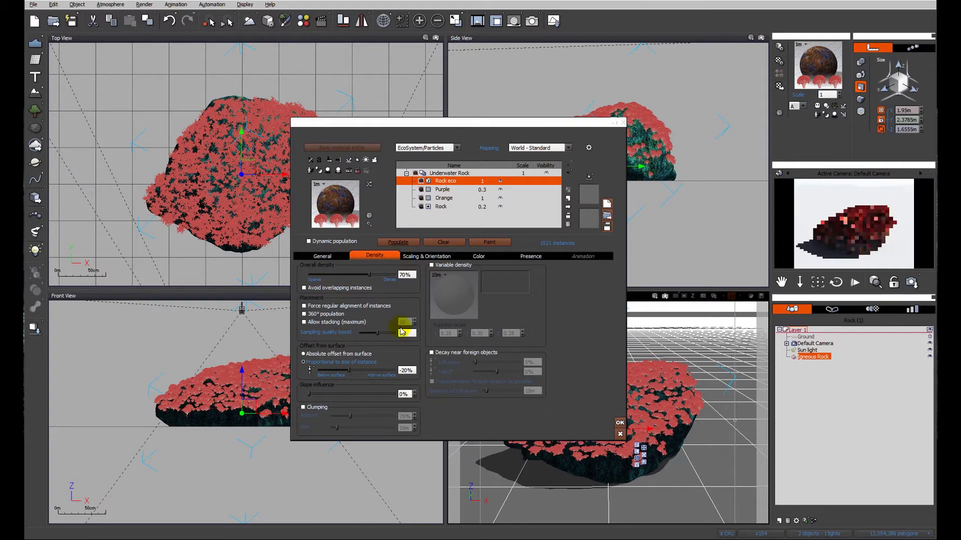
left_click(414, 256)
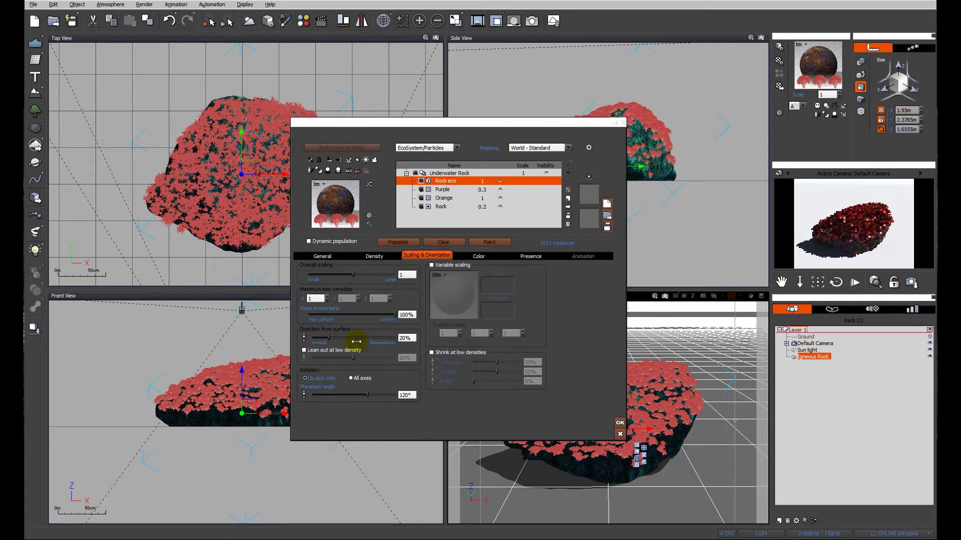
left_click_drag(328, 339, 396, 339)
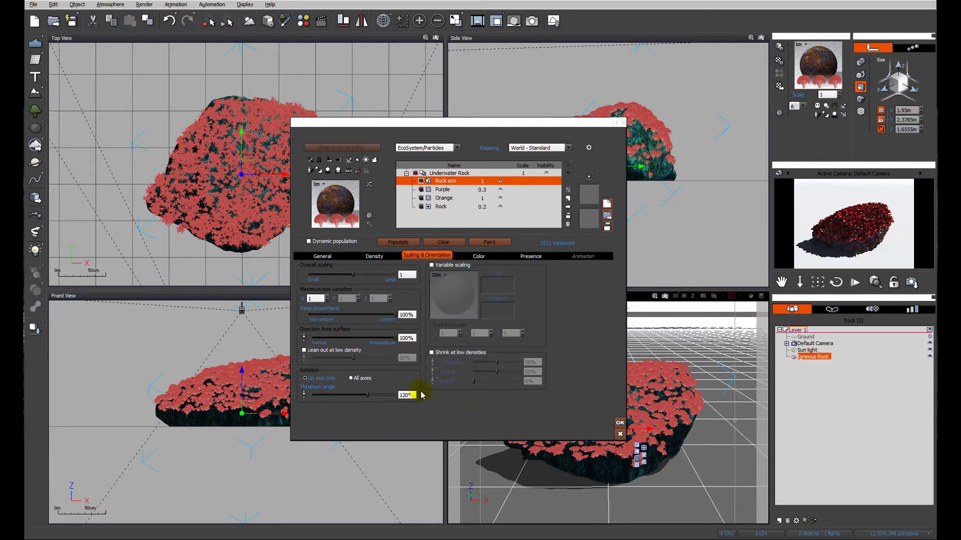
left_click(413, 243)
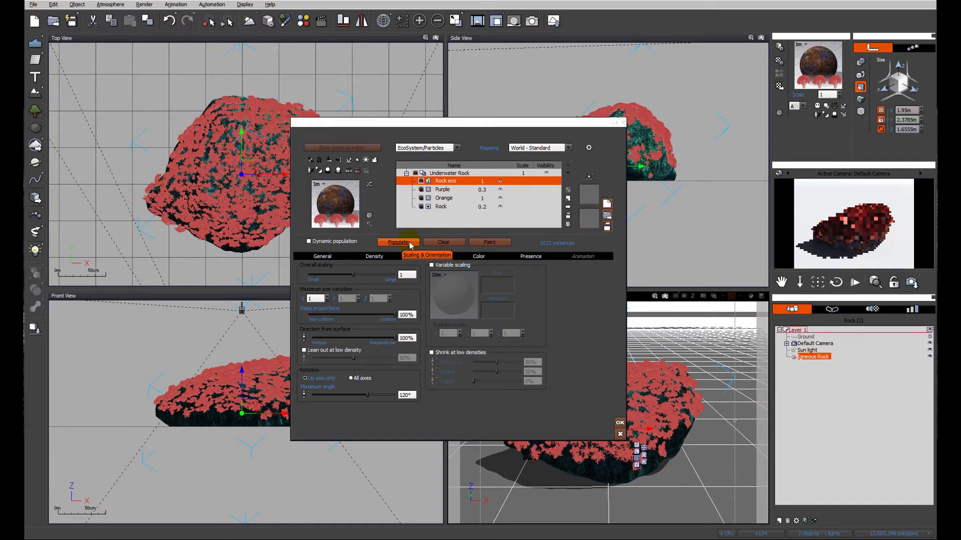
Render the coral-carpeted rock from the camera view and dismiss the Post Render Options.
left_click(554, 21)
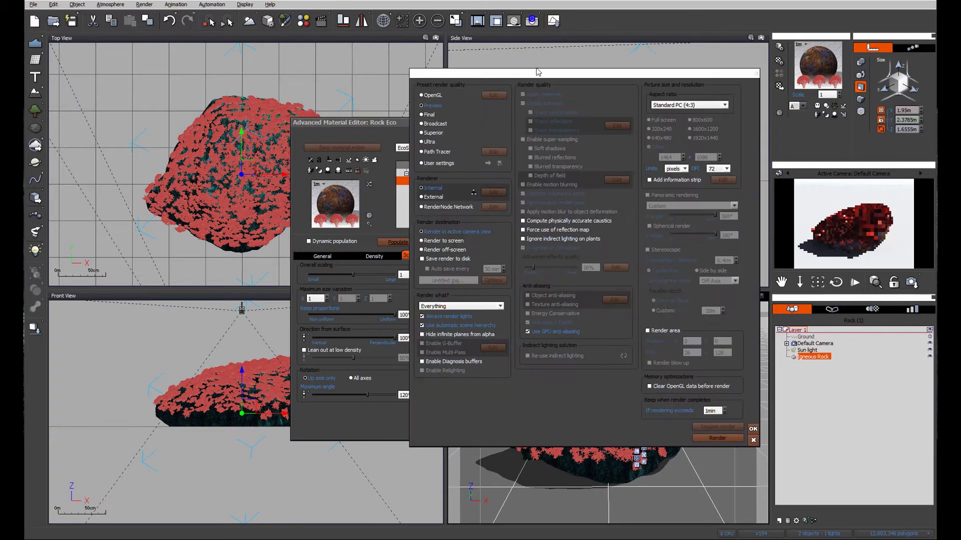
left_click(717, 438)
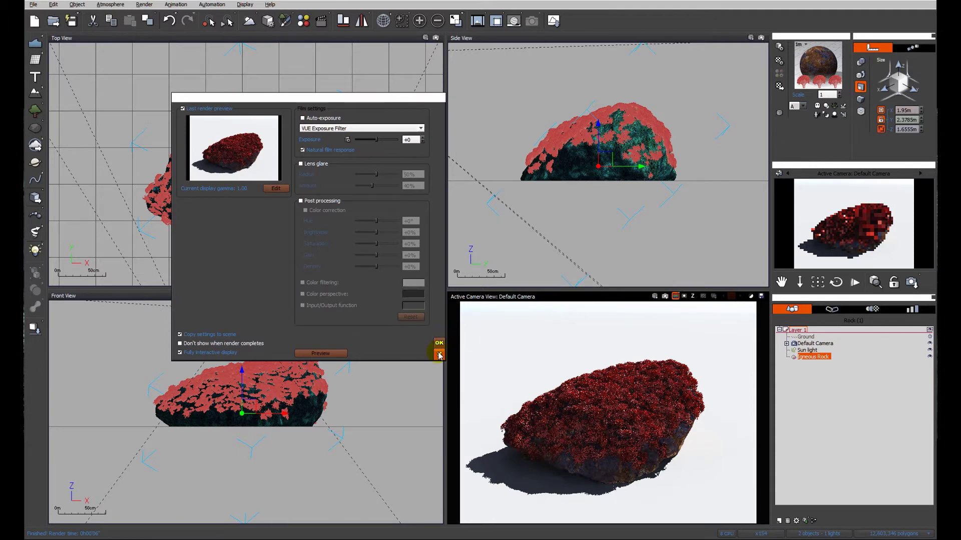
left_click(438, 355)
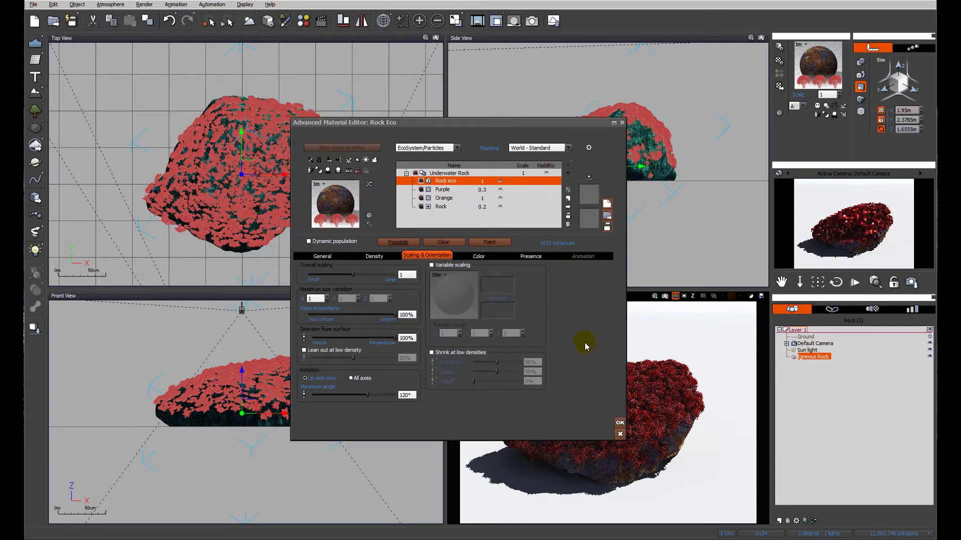
Enable dynamic population, then find Red Coral under EcoSystem materials in the World Browser.
left_click(324, 242)
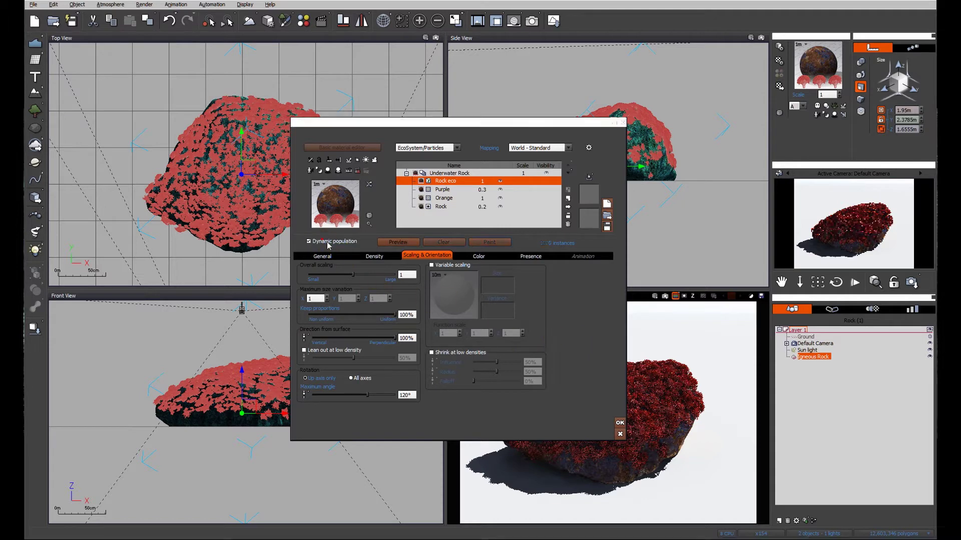
left_click(619, 424)
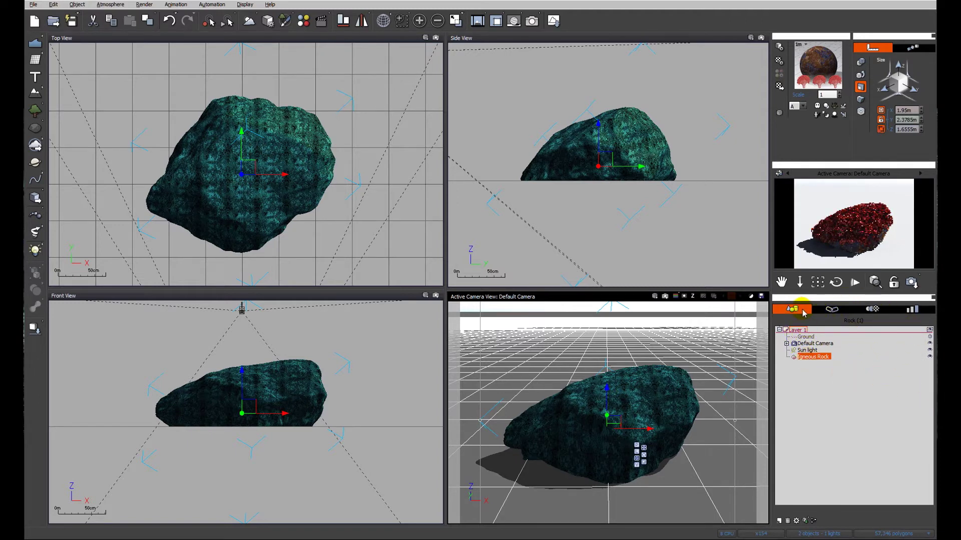
left_click(831, 309)
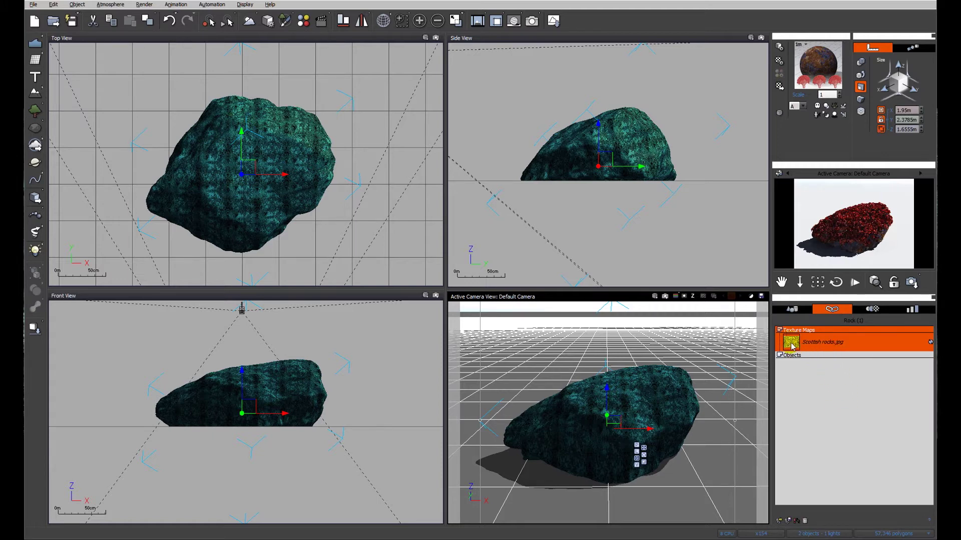
left_click(871, 310)
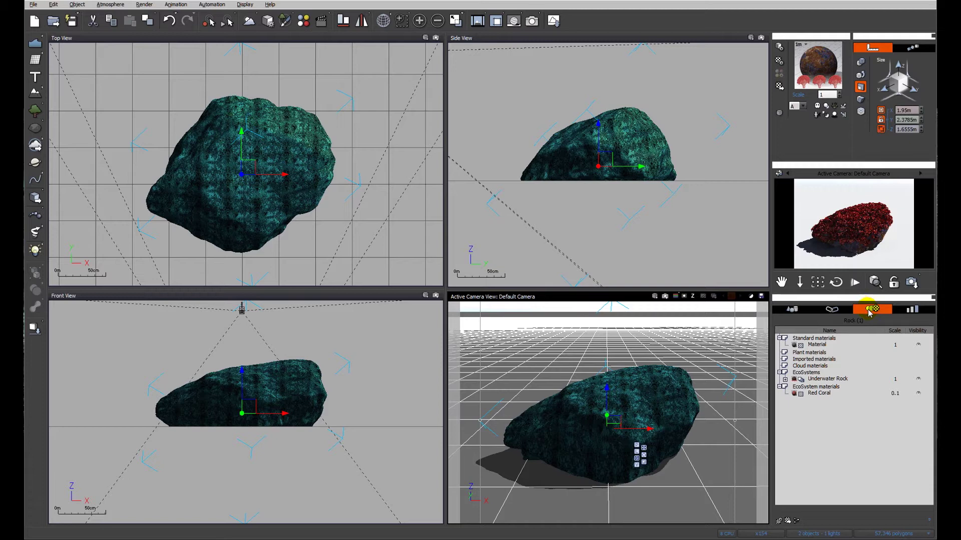
left_click(811, 388)
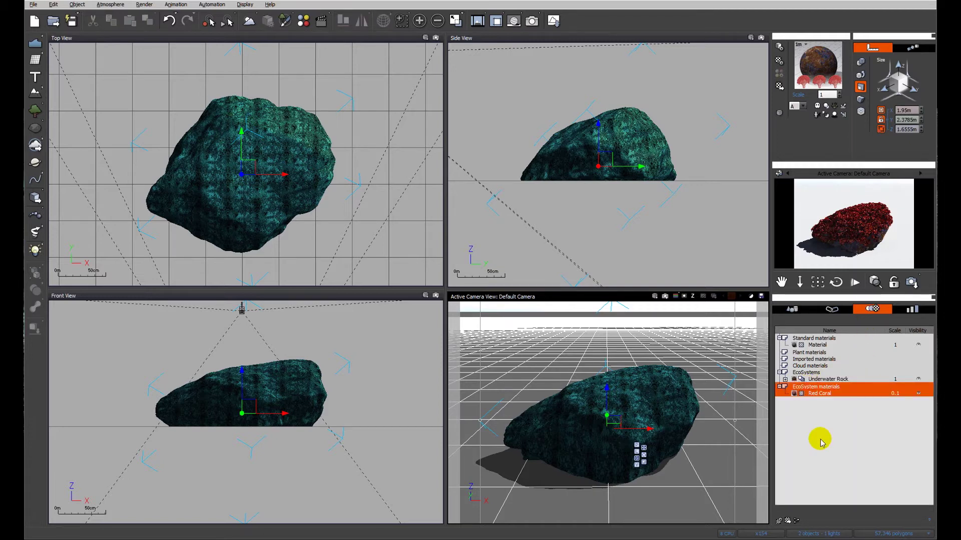
left_click(821, 442)
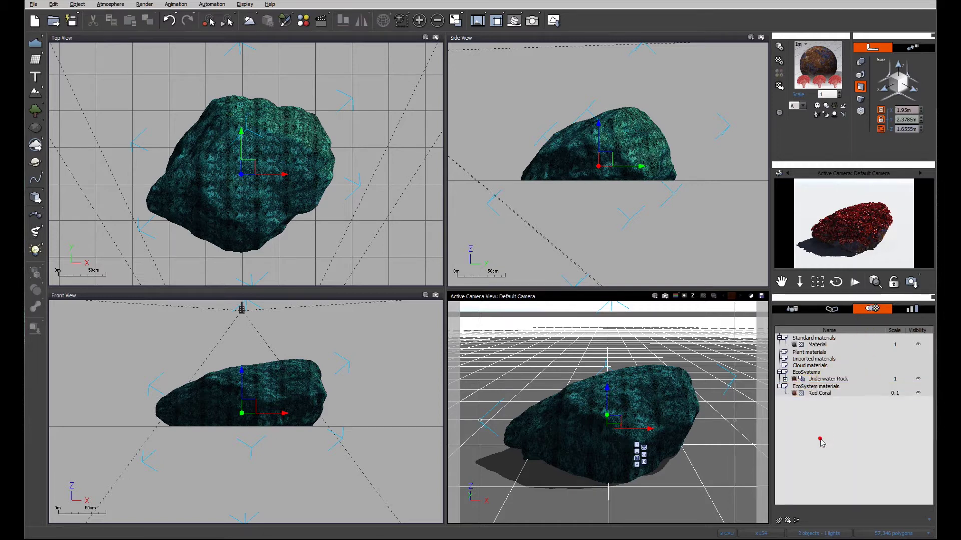
right_click(796, 397)
Open Red Coral's Color Production function graph in the material editor.
left_click(813, 402)
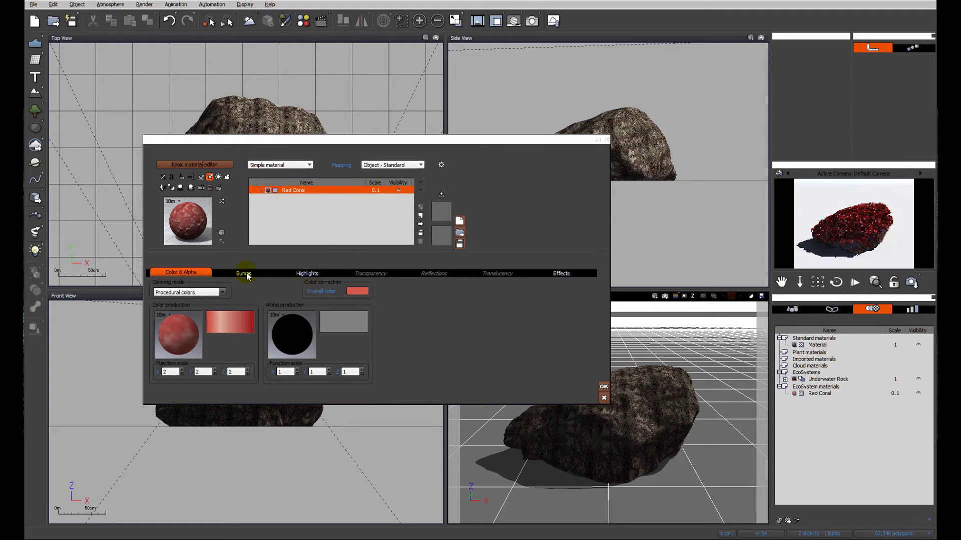
right_click(183, 330)
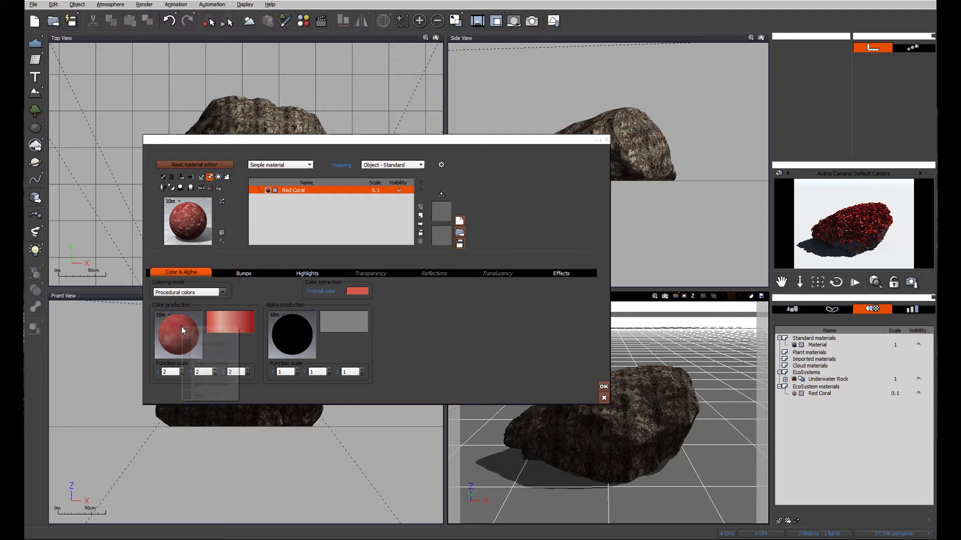
left_click(196, 333)
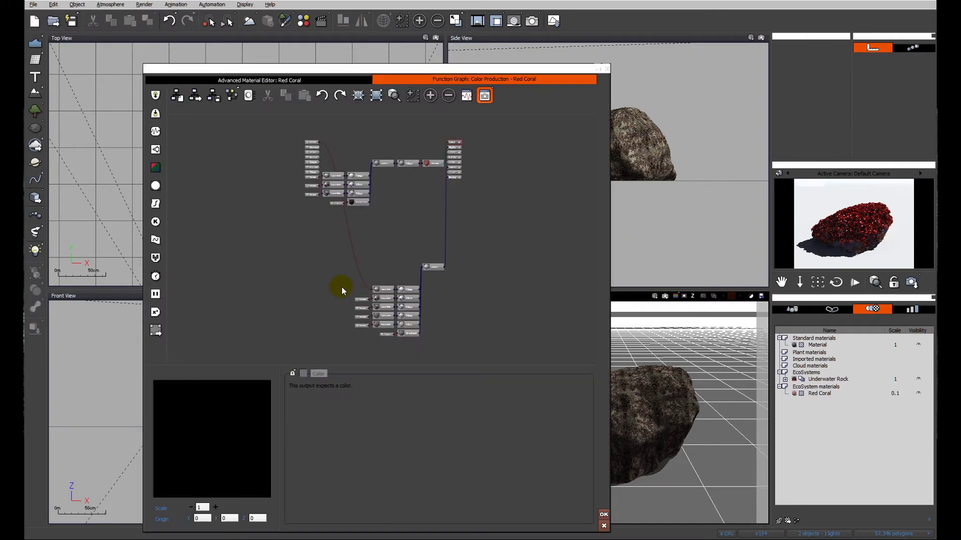
Rearrange the function graph, shifting the input nodes left and repositioning the lower and upper node groups.
left_click_drag(330, 240, 310, 286)
left_click_drag(274, 154, 231, 243)
left_click_drag(295, 300, 287, 270)
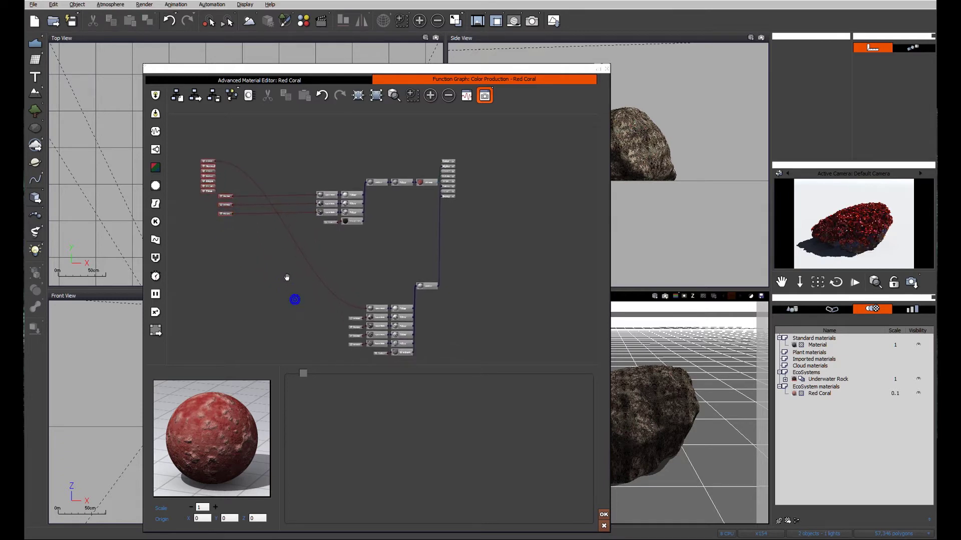
left_click(467, 305)
left_click_drag(434, 318, 333, 353)
left_click_drag(408, 337, 393, 269)
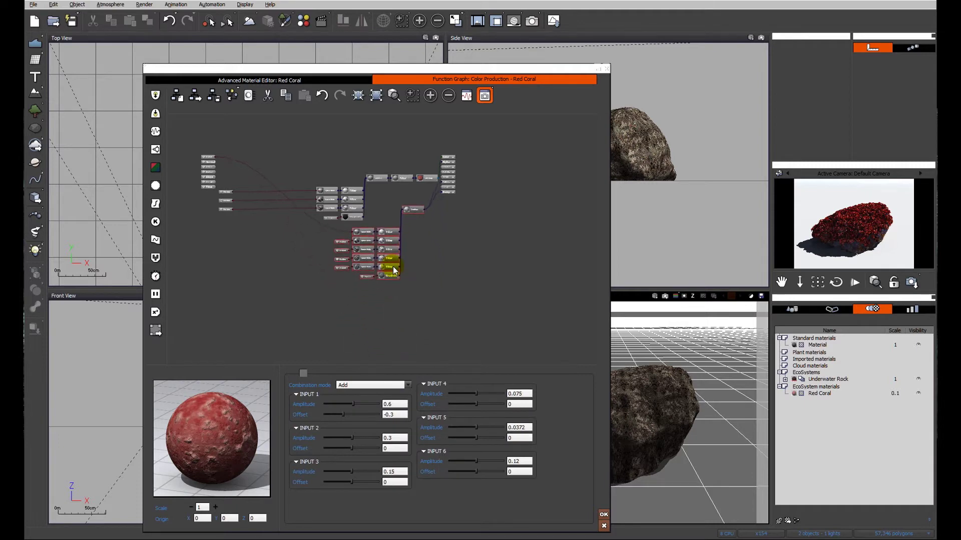
left_click_drag(298, 126, 329, 175)
left_click(370, 209)
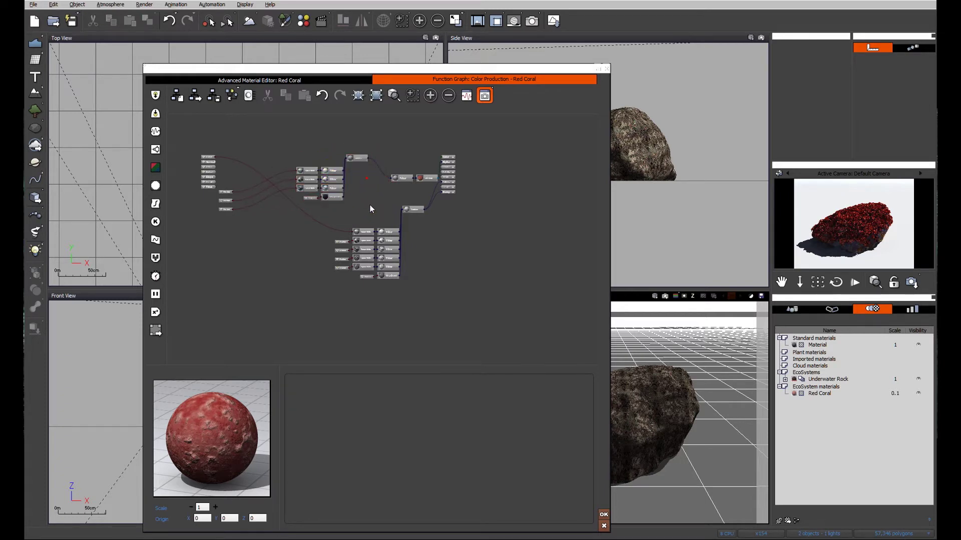
left_click_drag(398, 183, 420, 158)
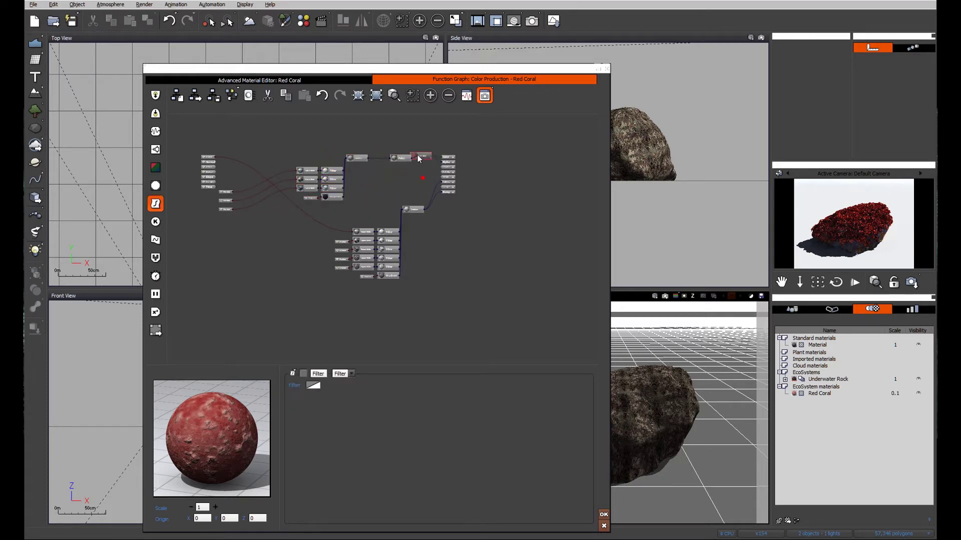
Inspect the Color map node and Color output, then select the upper blob, filter and combiner nodes.
left_click(422, 157)
scroll(440, 220, "up", 5)
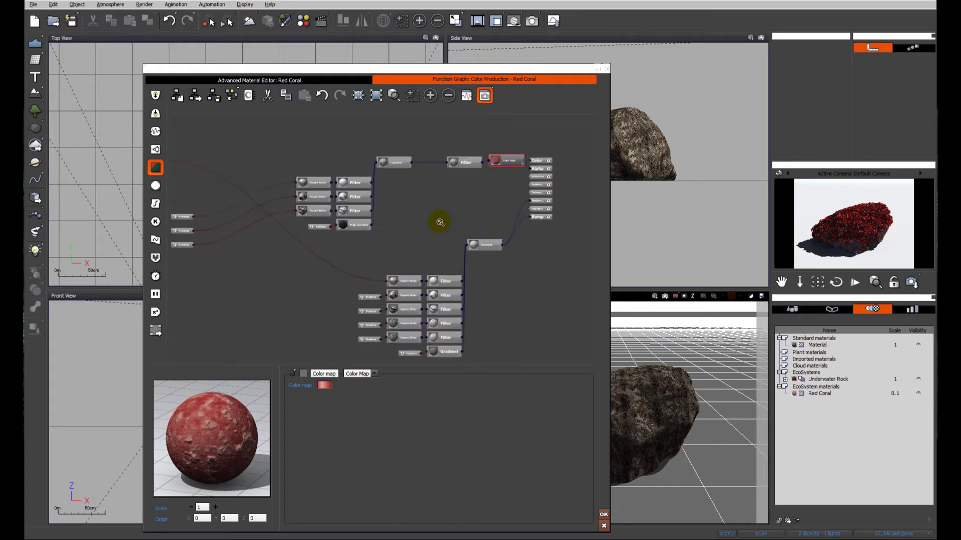
left_click_drag(445, 213, 430, 231)
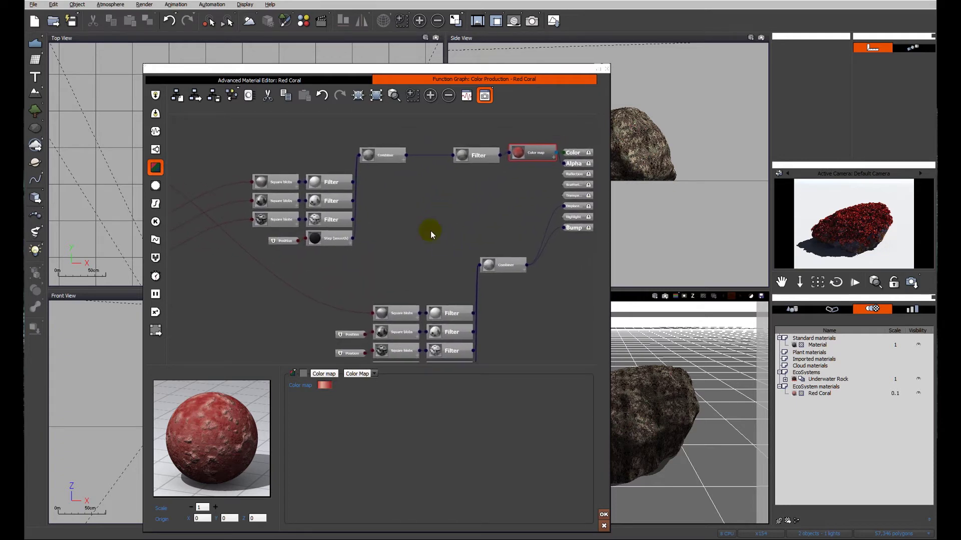
left_click(583, 154)
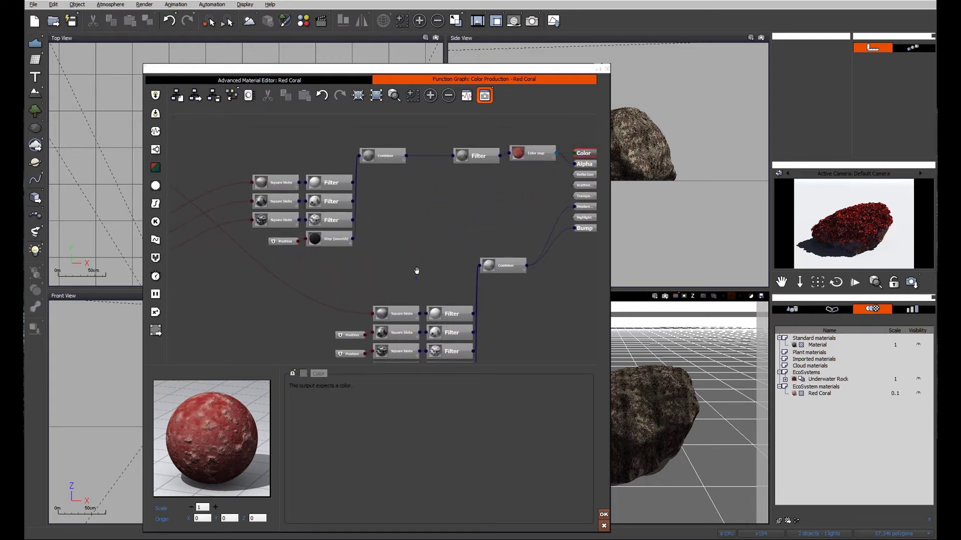
left_click_drag(413, 259, 416, 260)
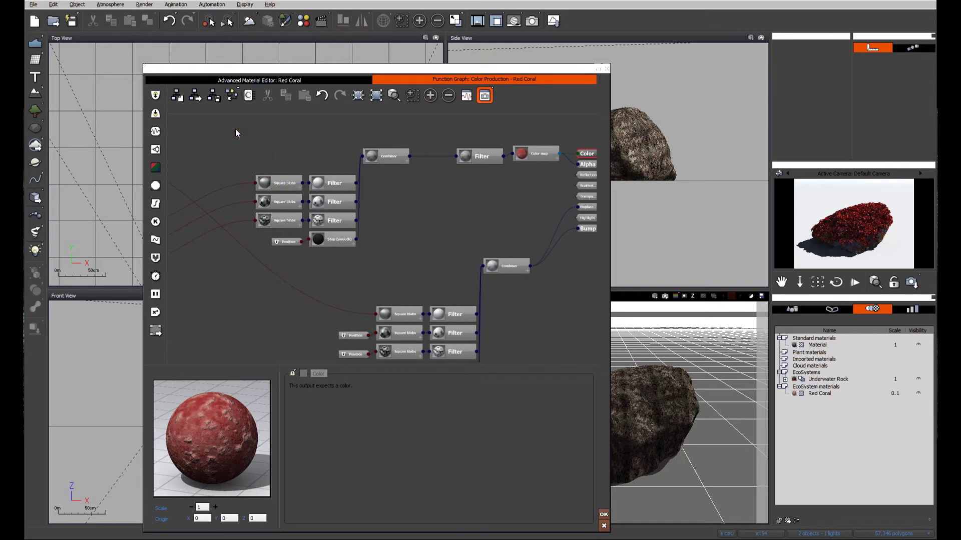
left_click_drag(237, 128, 419, 257)
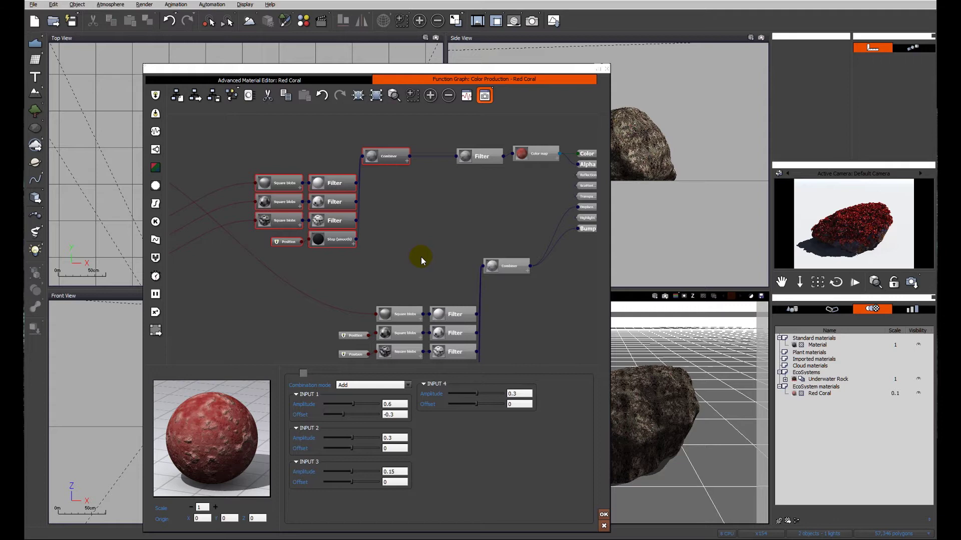
Delete the selected upper nodes and add a Simple Fractal node to the colour graph.
key("Delete")
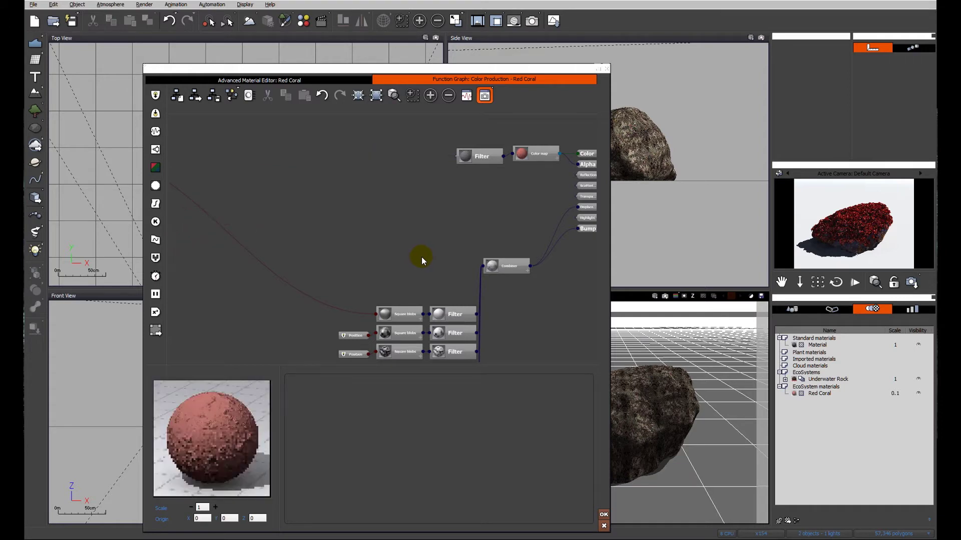
right_click(309, 151)
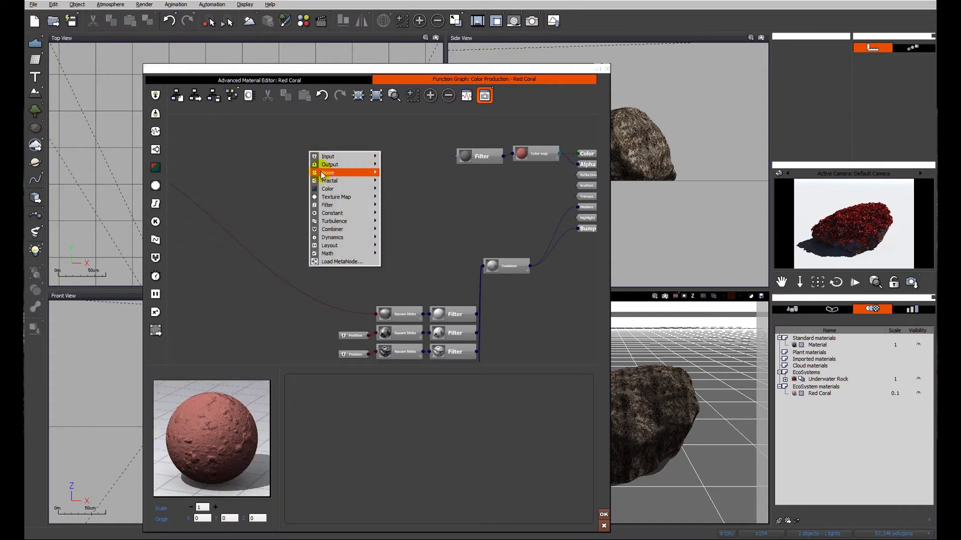
mouse_move(326, 185)
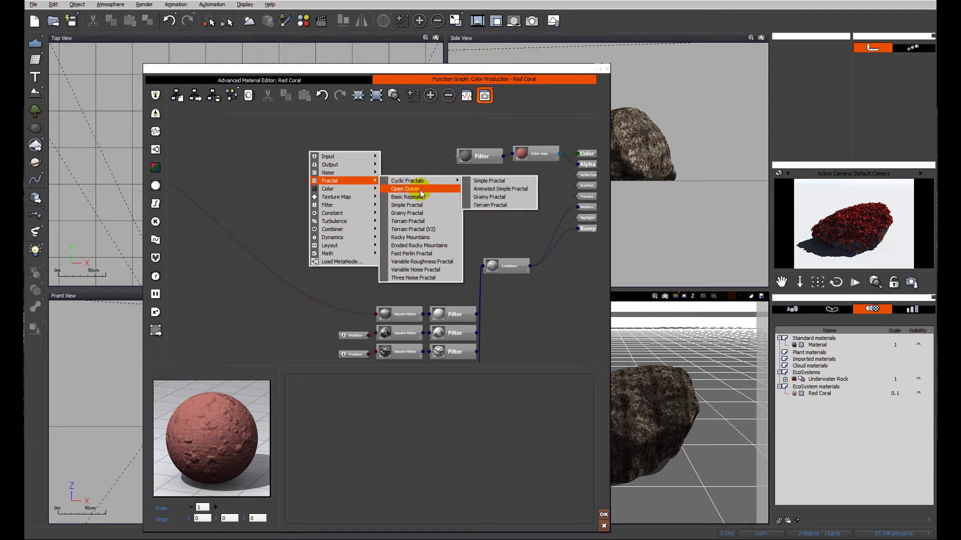
left_click(417, 205)
Link the Simple Fractal's Altitude output to the Filter input and return to the main material page.
left_click_drag(316, 148, 324, 157)
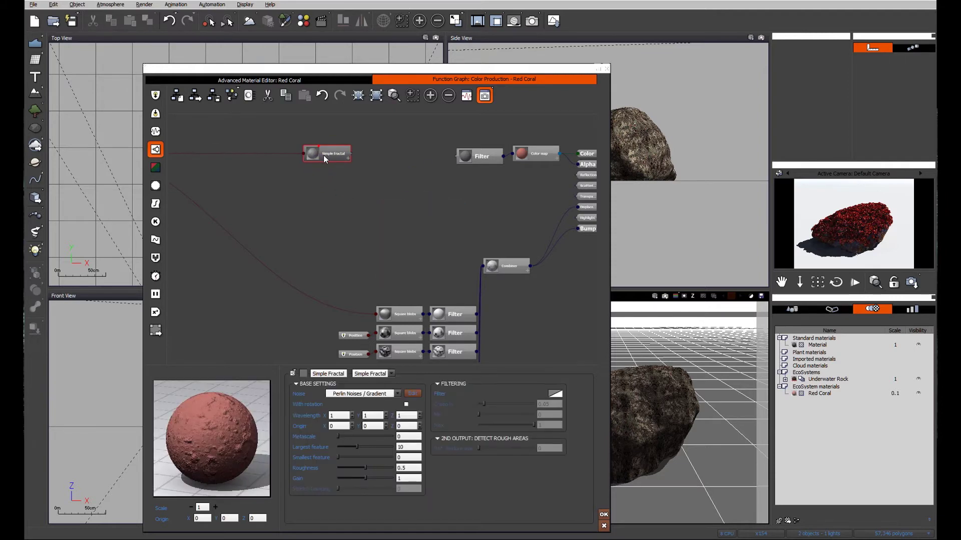
left_click_drag(457, 159, 349, 156)
left_click(368, 162)
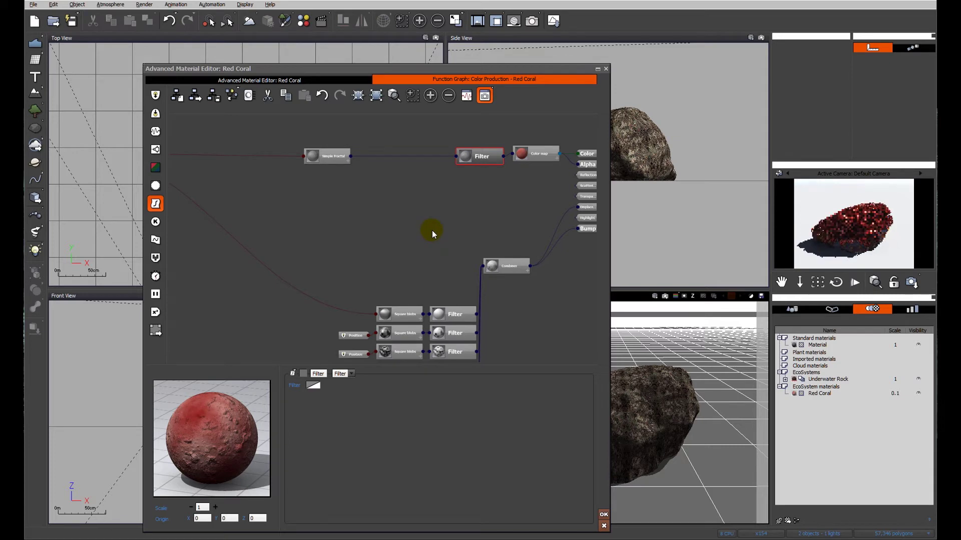
left_click(322, 83)
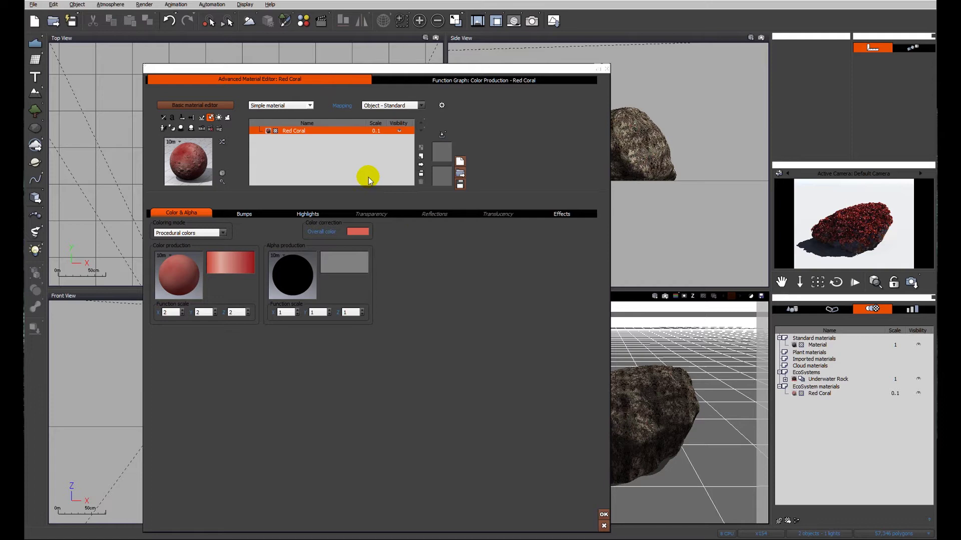
Set the Red Coral mapping to World - Standard and run a brief test render.
left_click(422, 106)
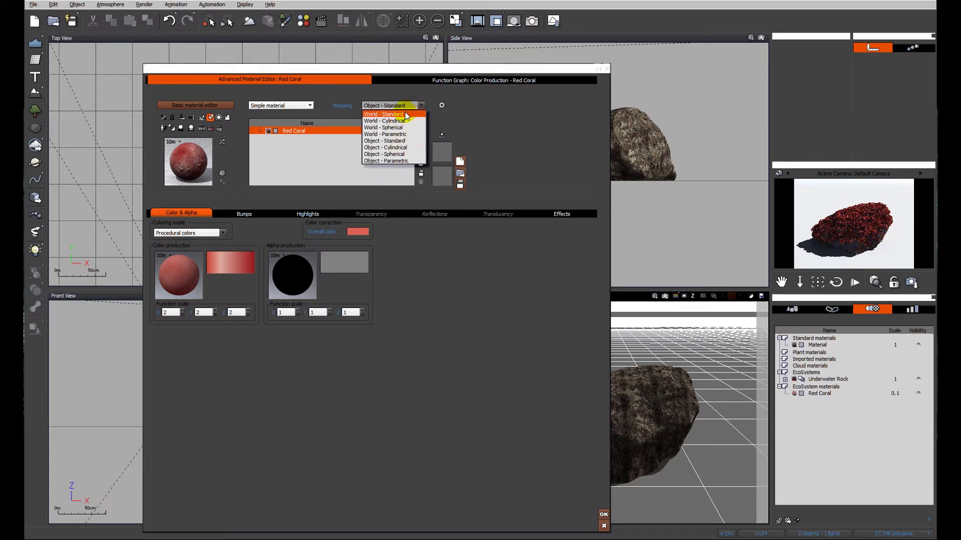
left_click(406, 114)
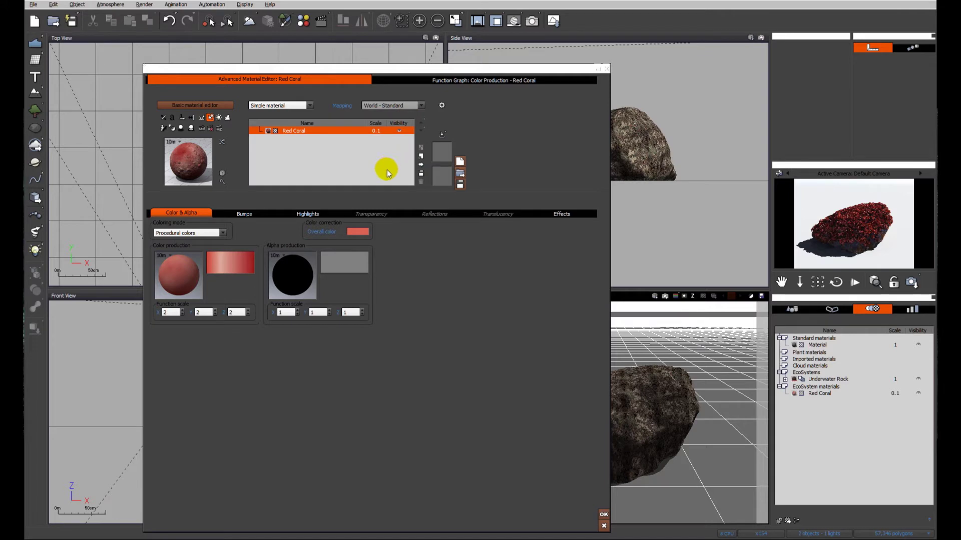
left_click(833, 210)
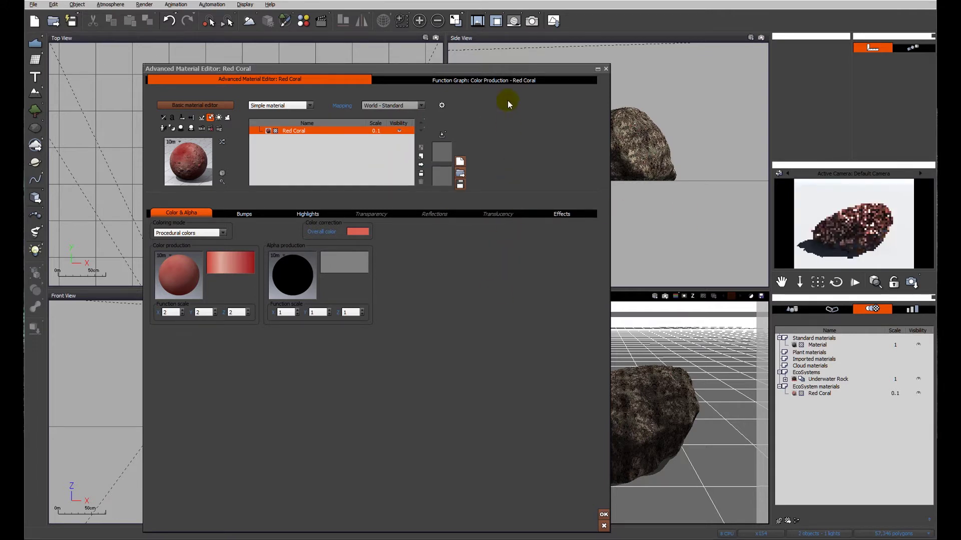
left_click(532, 21)
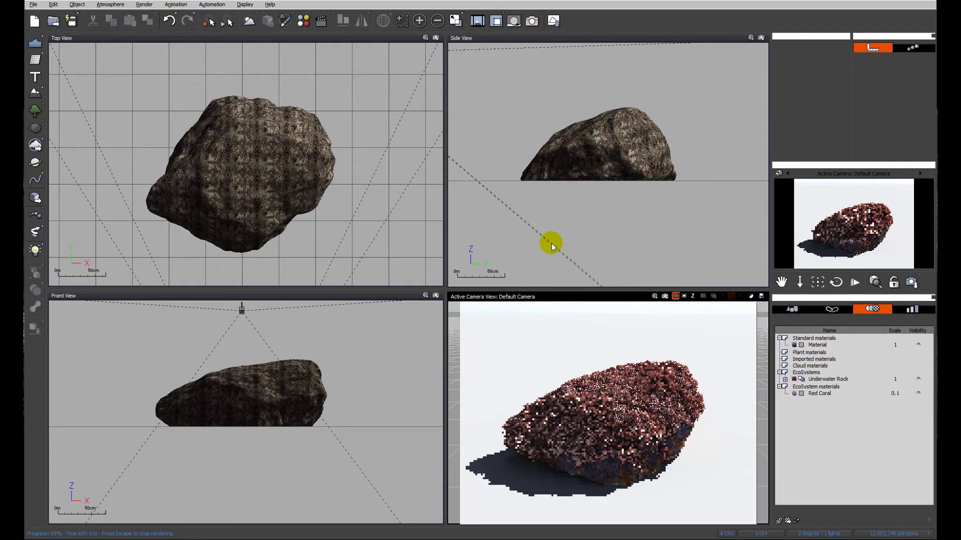
left_click(582, 410)
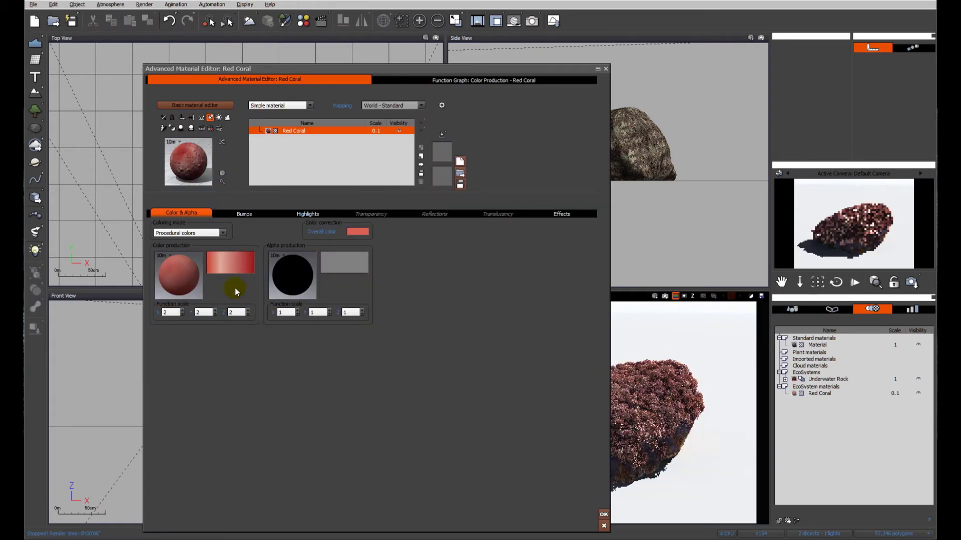
Reopen the colour function graph with the Simple Fractal node selected.
right_click(230, 263)
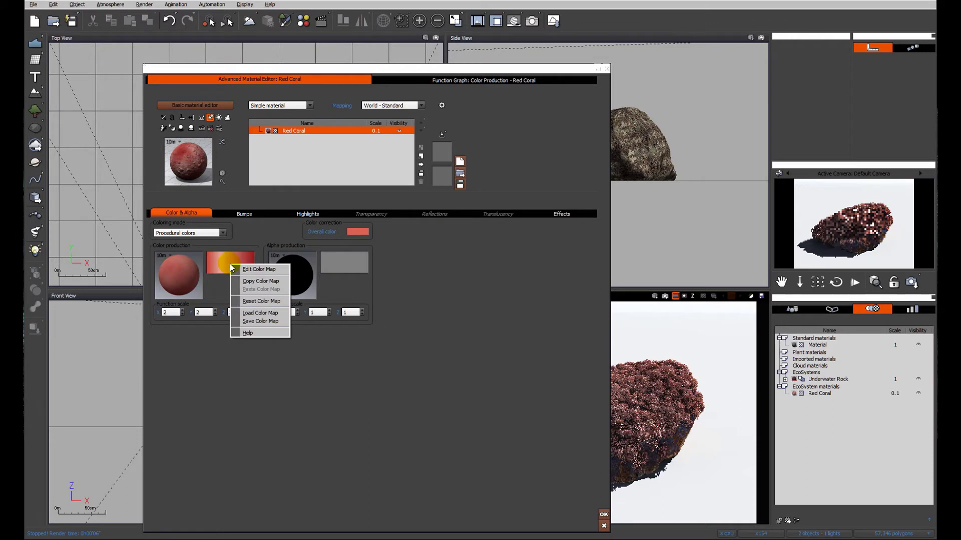
left_click(441, 79)
left_click(331, 157)
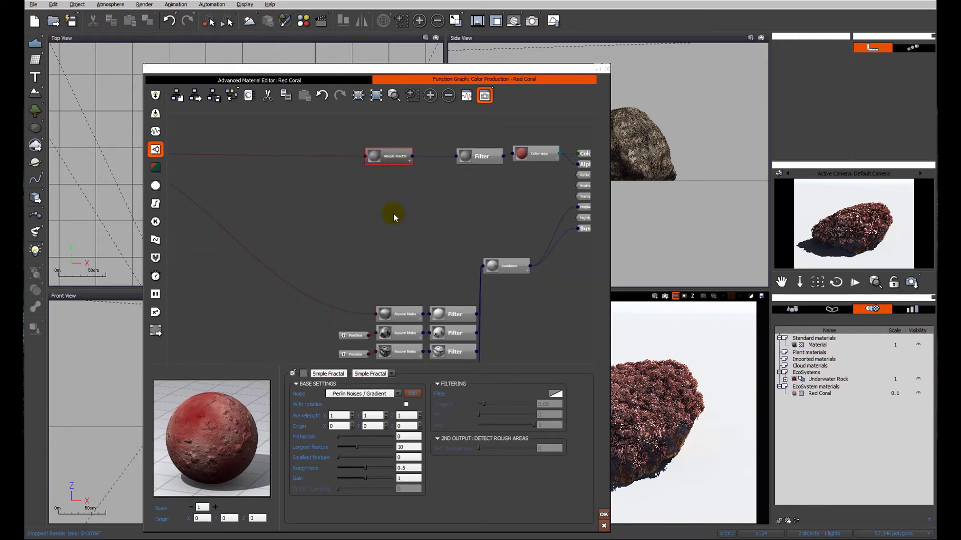
Show the node's noise preview and raise the Simple Fractal roughness to 1.
left_click(293, 374)
left_click(325, 380)
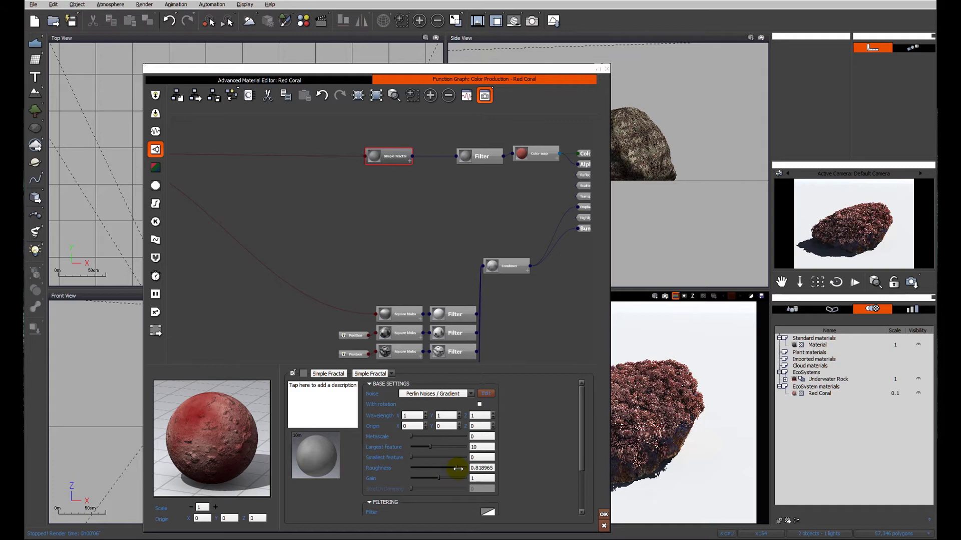
left_click_drag(460, 468, 468, 469)
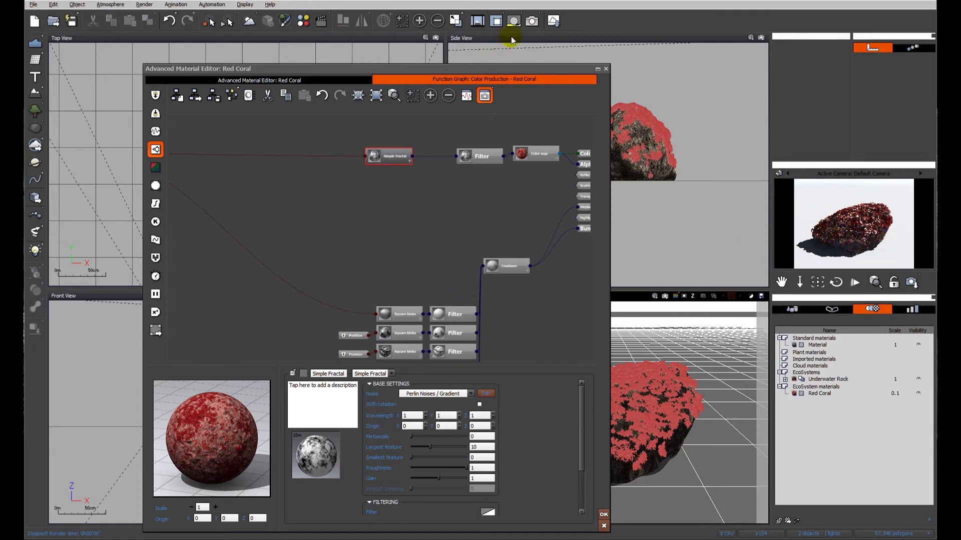
Render the camera view, then reopen the Red Coral material's main settings.
left_click(532, 21)
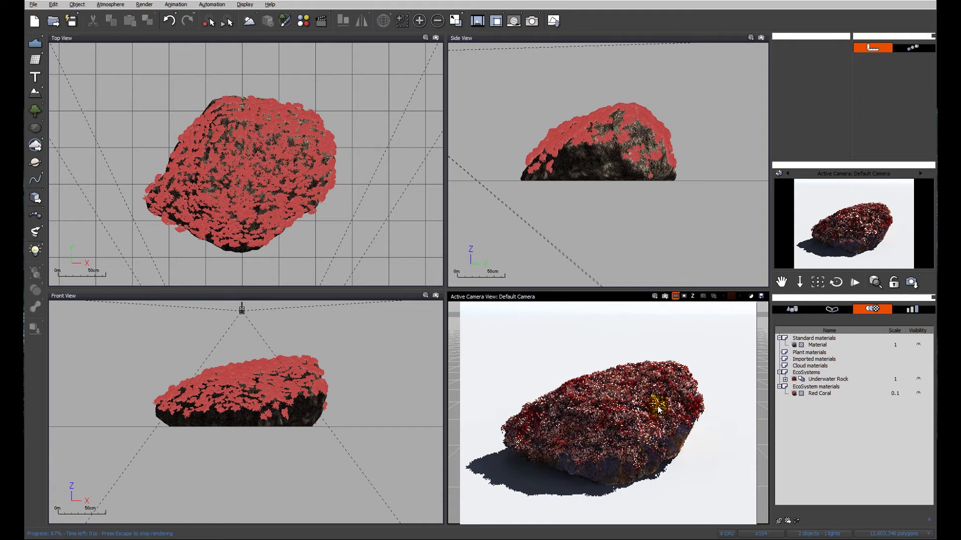
double_click(594, 402)
left_click(436, 349)
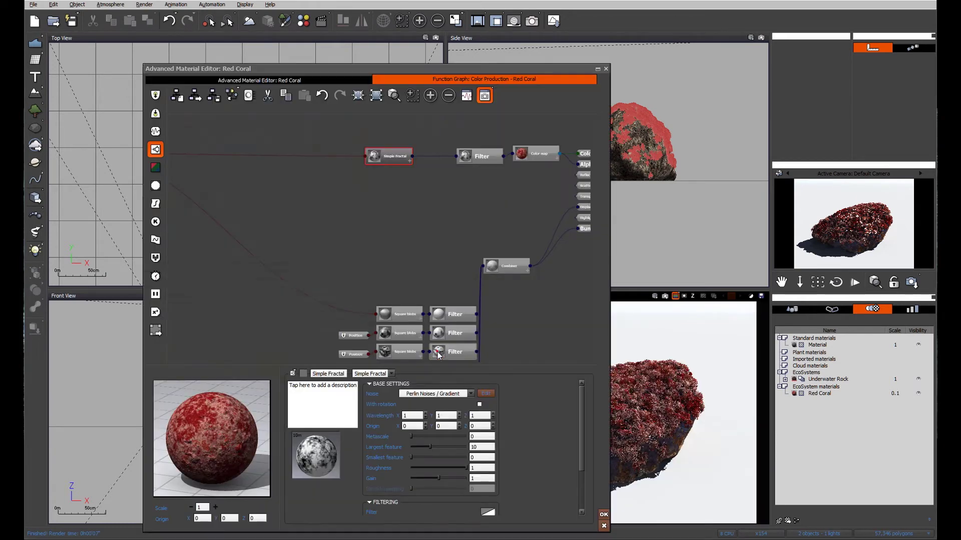
left_click(293, 80)
Edit the colour map, shifting the light colour key further along, and test-render.
right_click(232, 260)
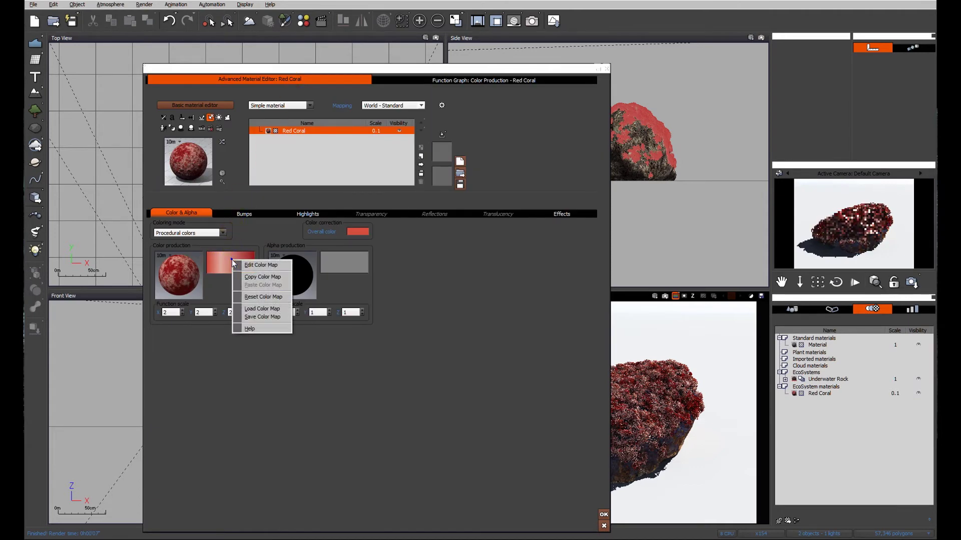
left_click(248, 265)
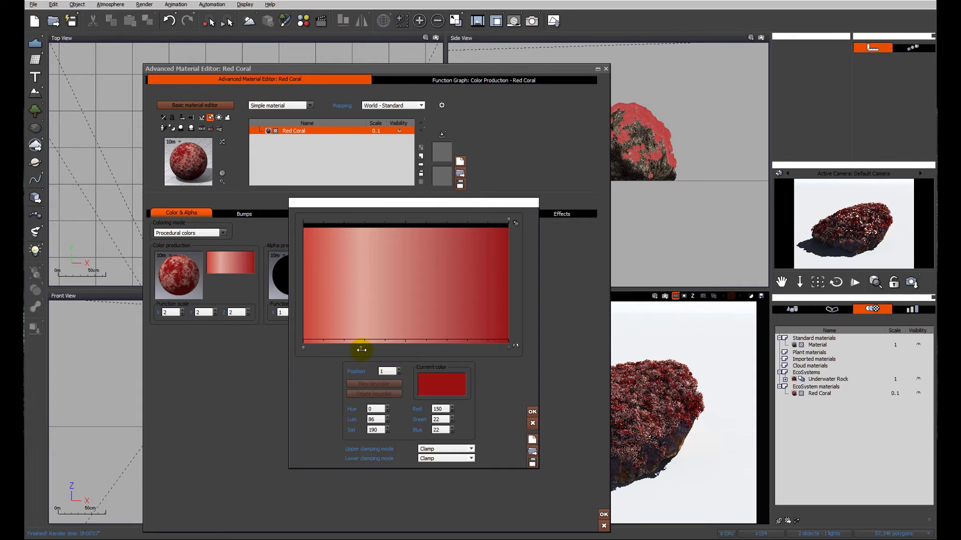
left_click_drag(362, 349, 482, 351)
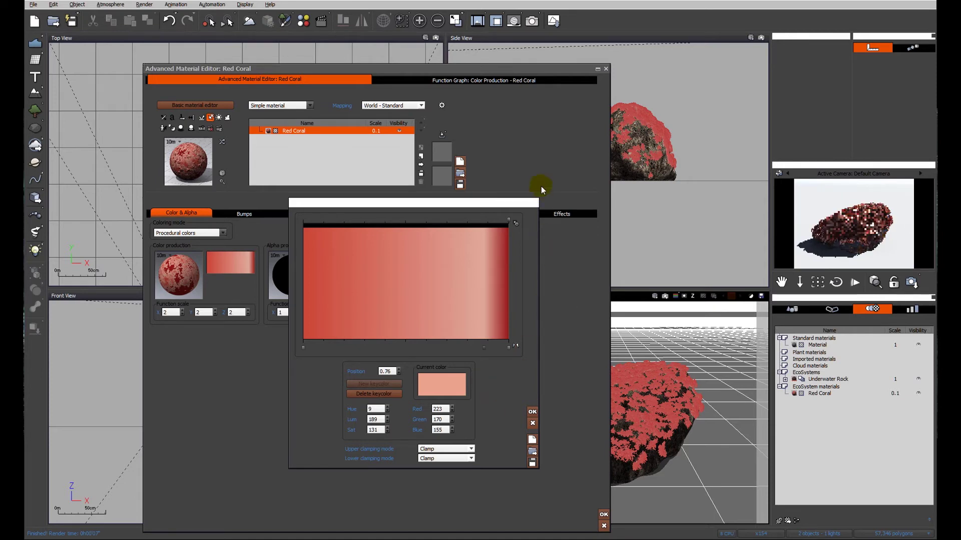
left_click(531, 20)
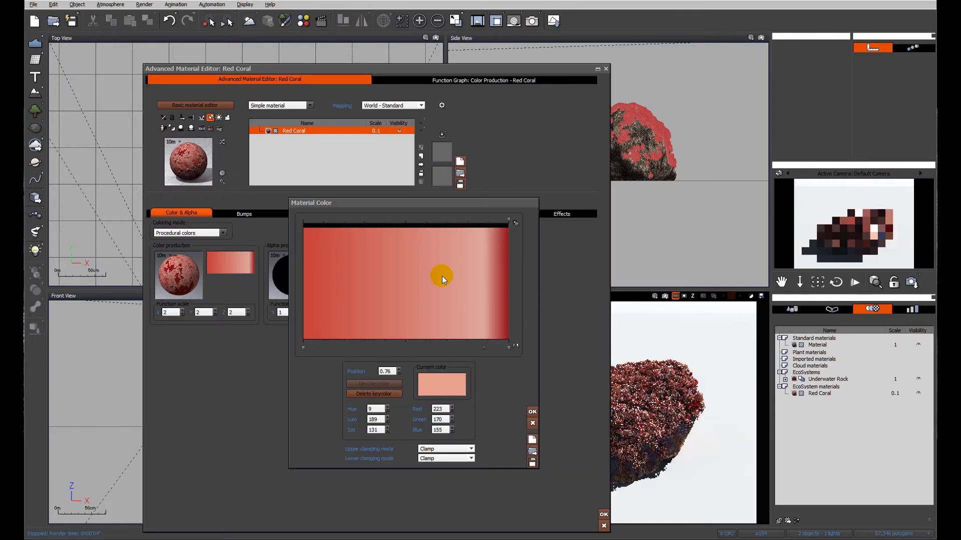
Move the light key back and add a slightly darkened purple key at 0.24, then render.
left_click_drag(484, 347, 415, 348)
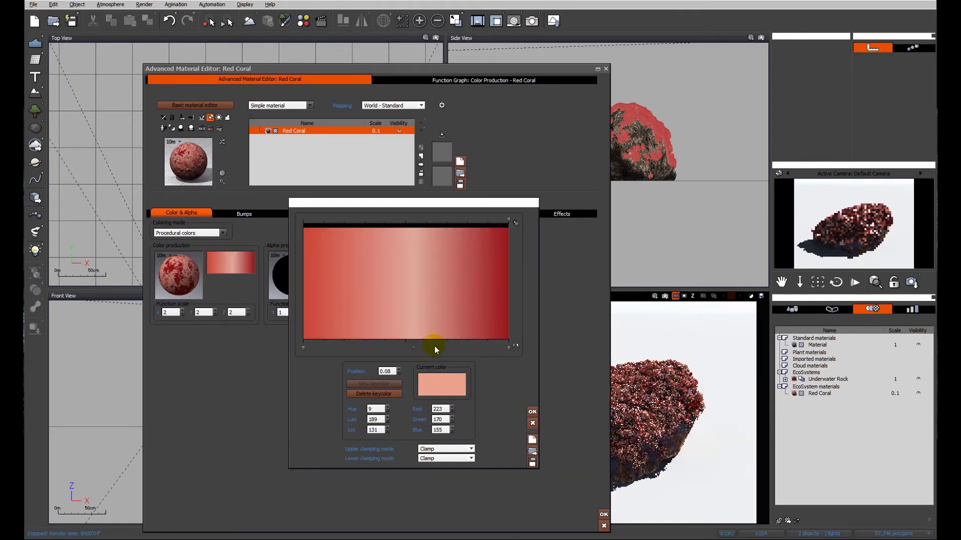
left_click(430, 339)
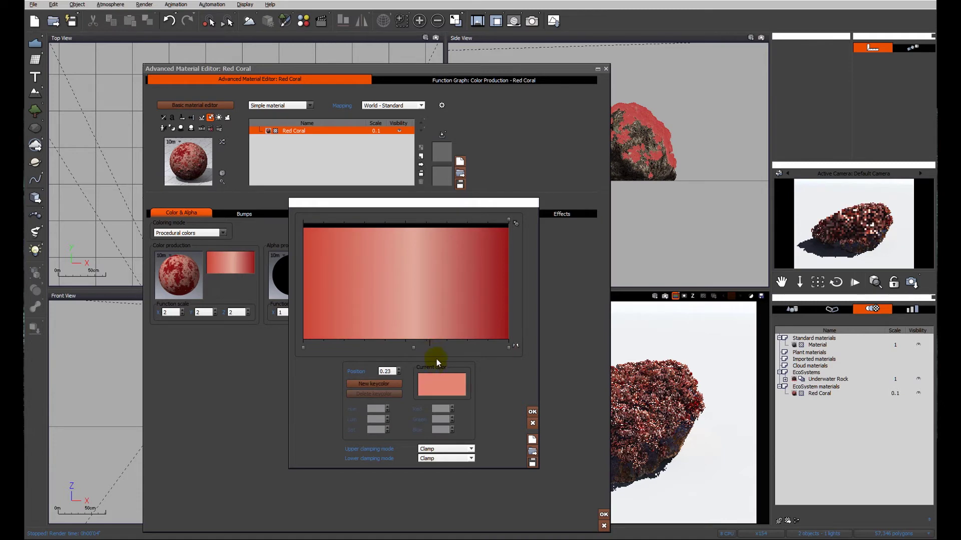
left_click(431, 340)
left_click(436, 382)
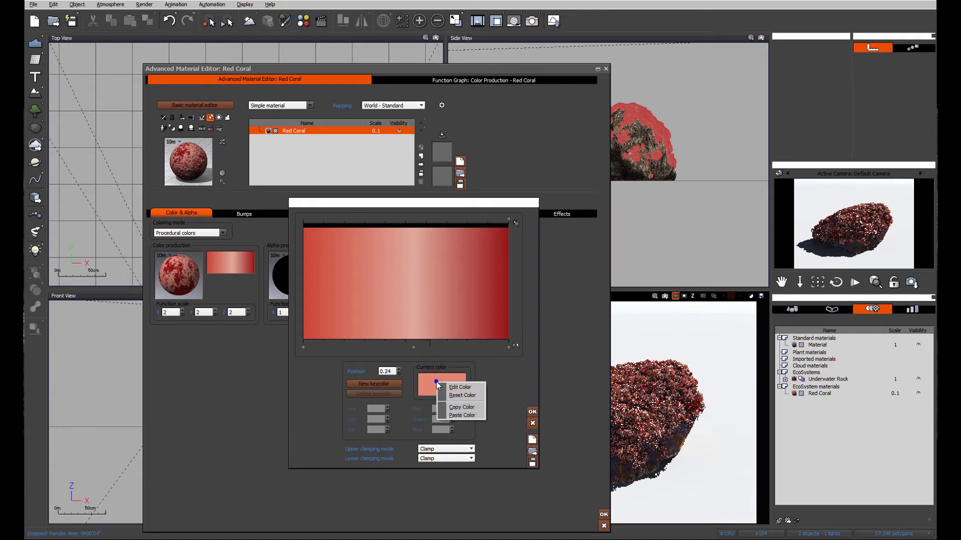
left_click(452, 385)
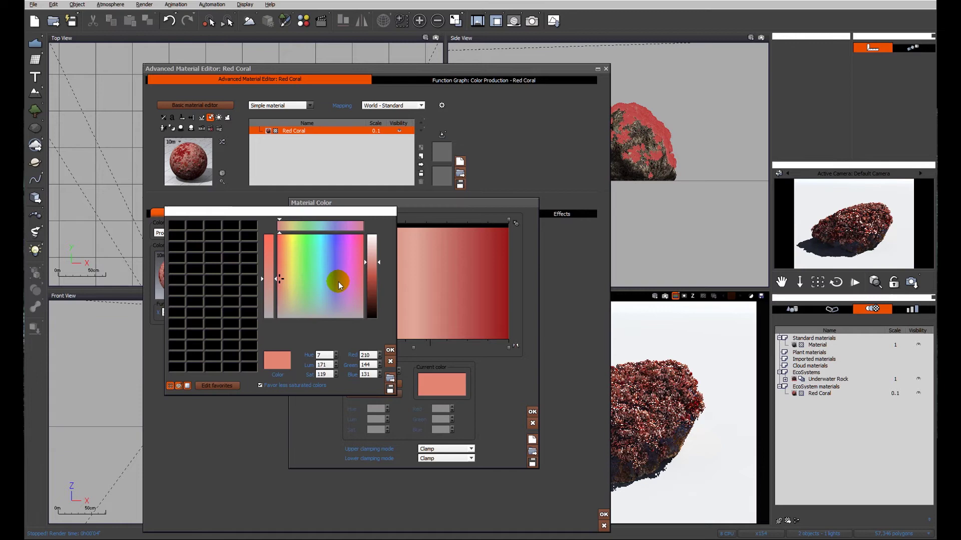
left_click(343, 270)
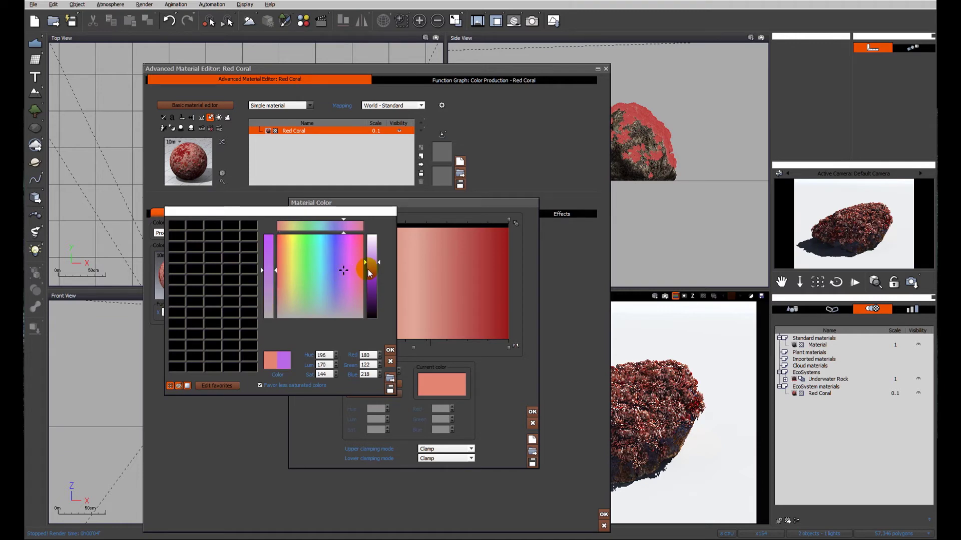
left_click(368, 270)
left_click(391, 351)
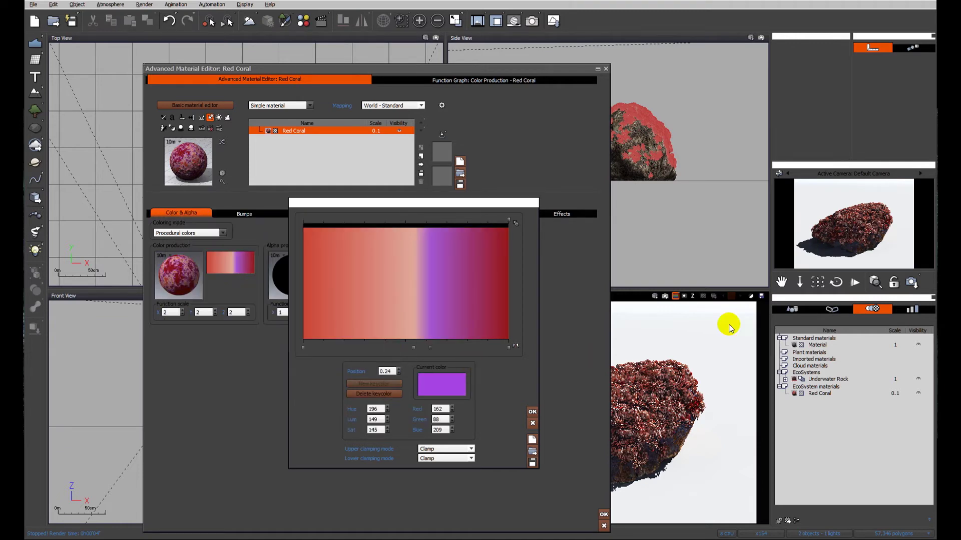
right_click(855, 223)
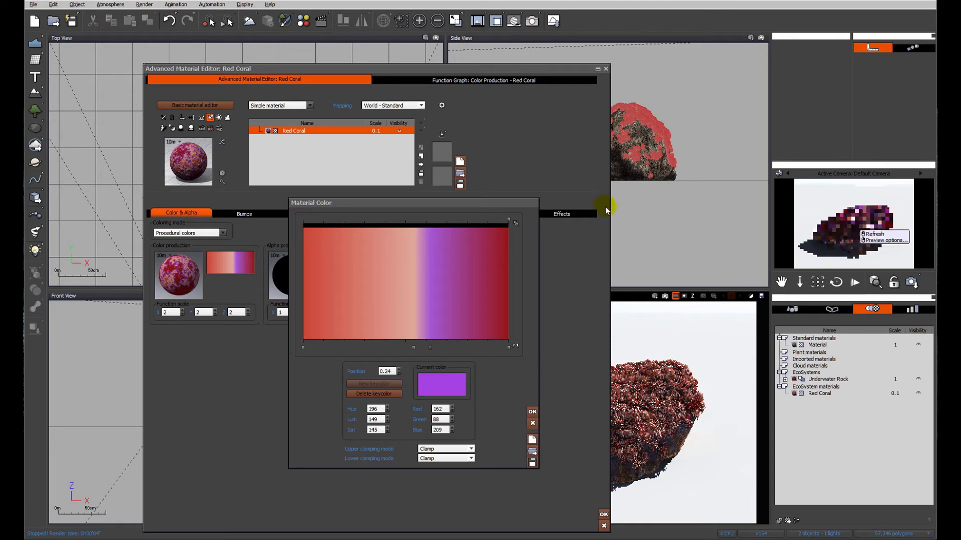
left_click(532, 21)
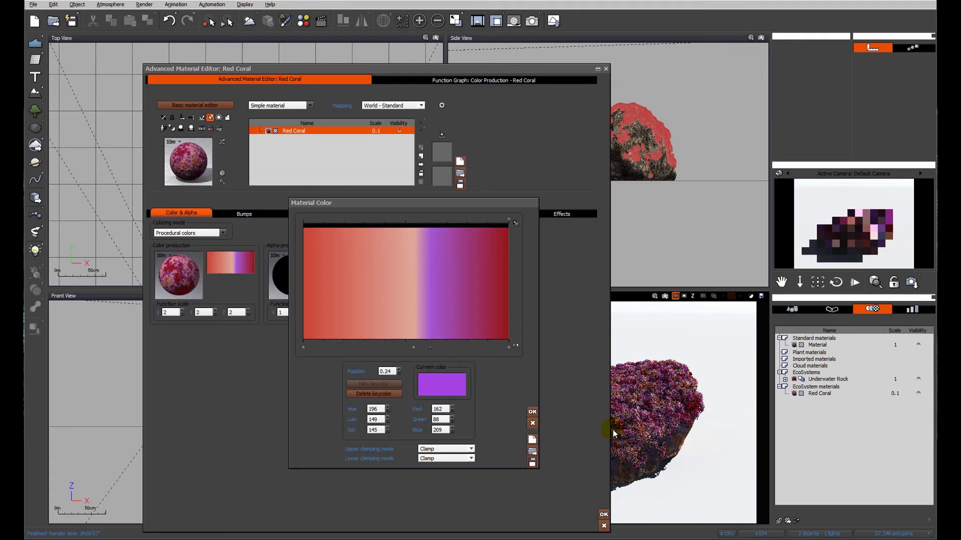
Confirm the gradient, render the Underwater Rock in the camera view, and reopen Red Coral.
left_click(533, 413)
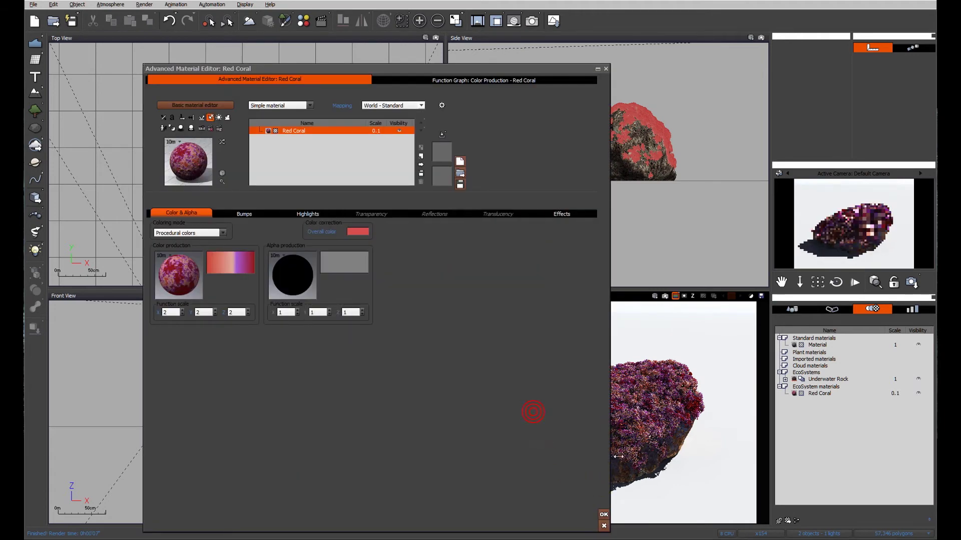
left_click(632, 419)
scroll(631, 423, "up", 5)
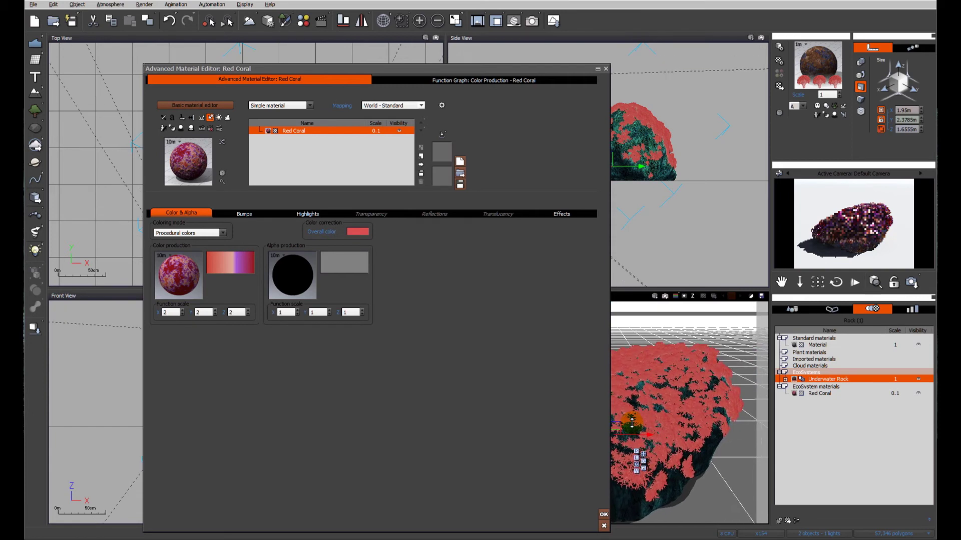
scroll(645, 432, "up", 2)
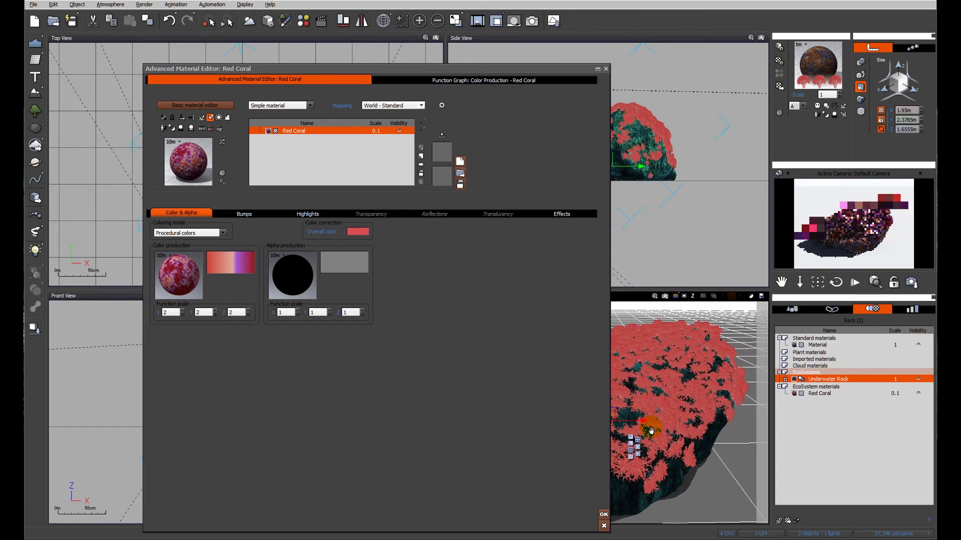
left_click(534, 23)
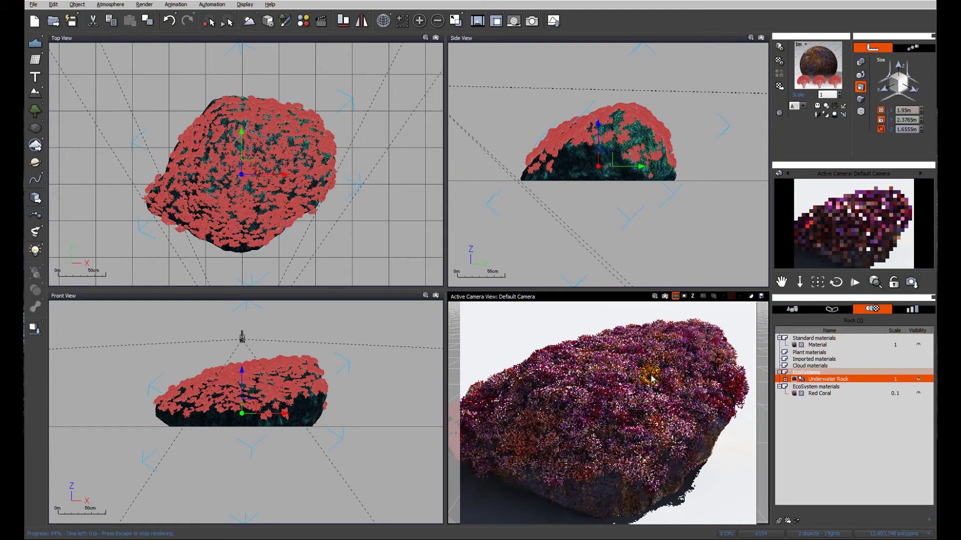
double_click(599, 384)
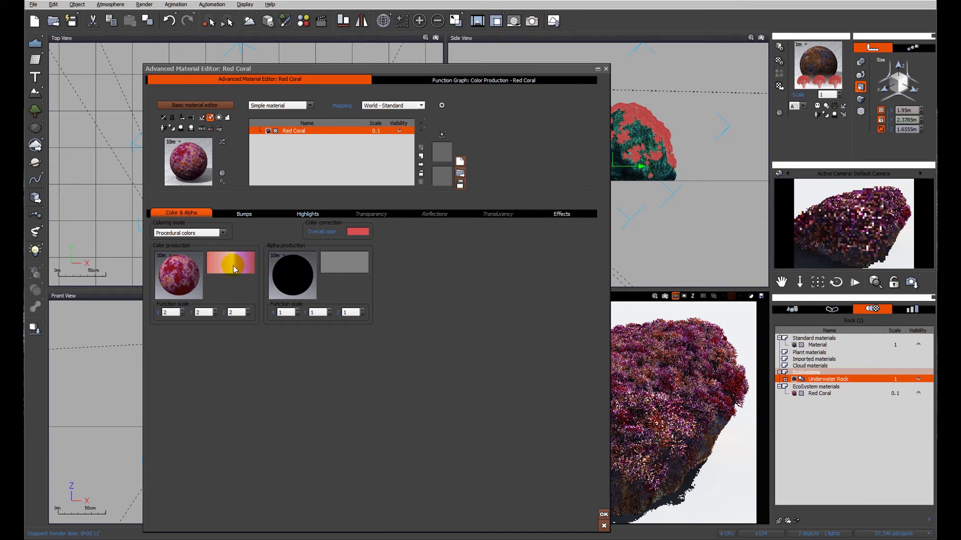
Set the Red Coral scale to 1 and test-render the camera view.
left_click(376, 131)
type("1")
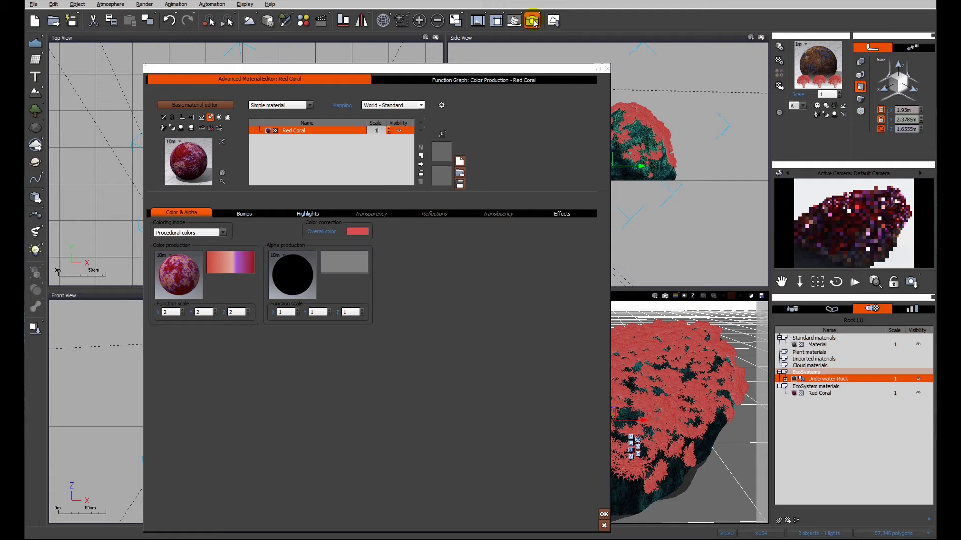
left_click(604, 514)
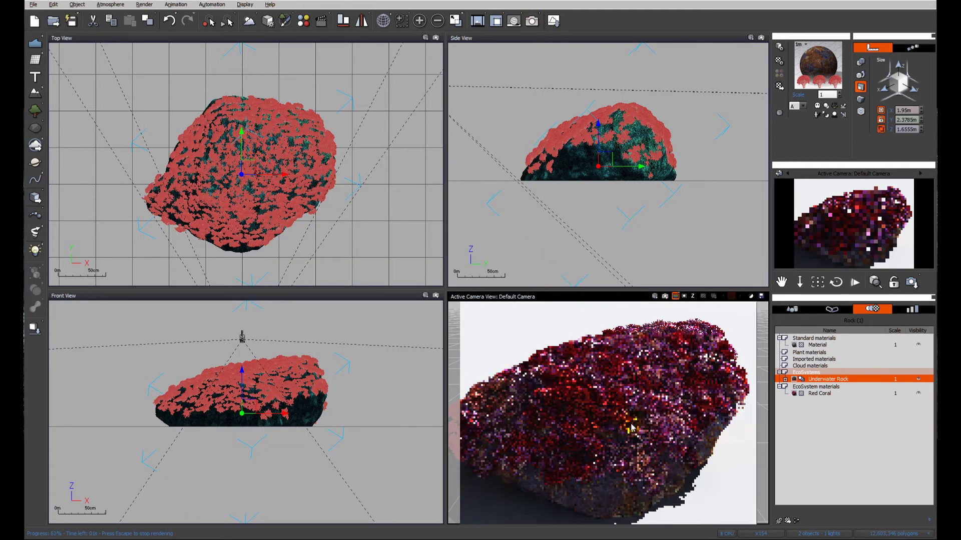
Reopen the Red Coral material and change its scale to 0.4.
double_click(631, 427)
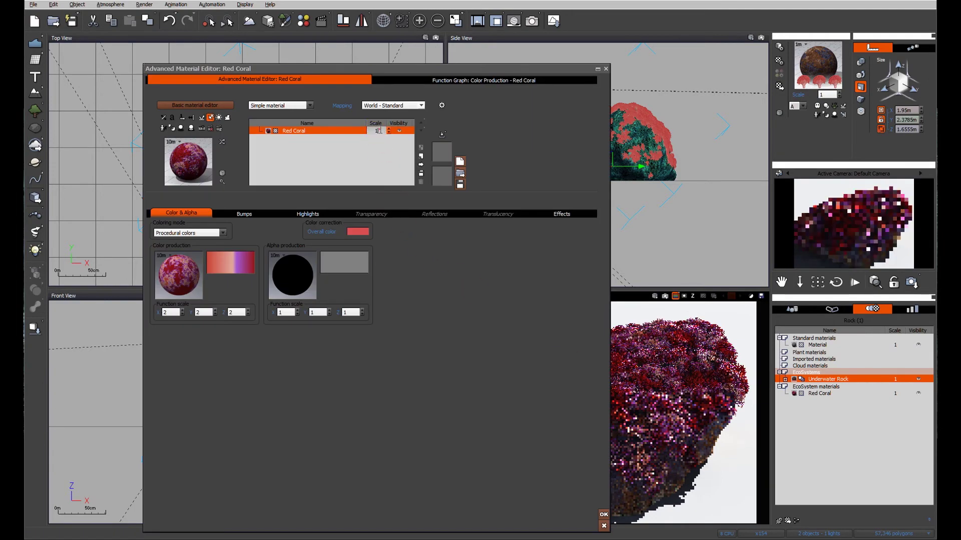
left_click(388, 131)
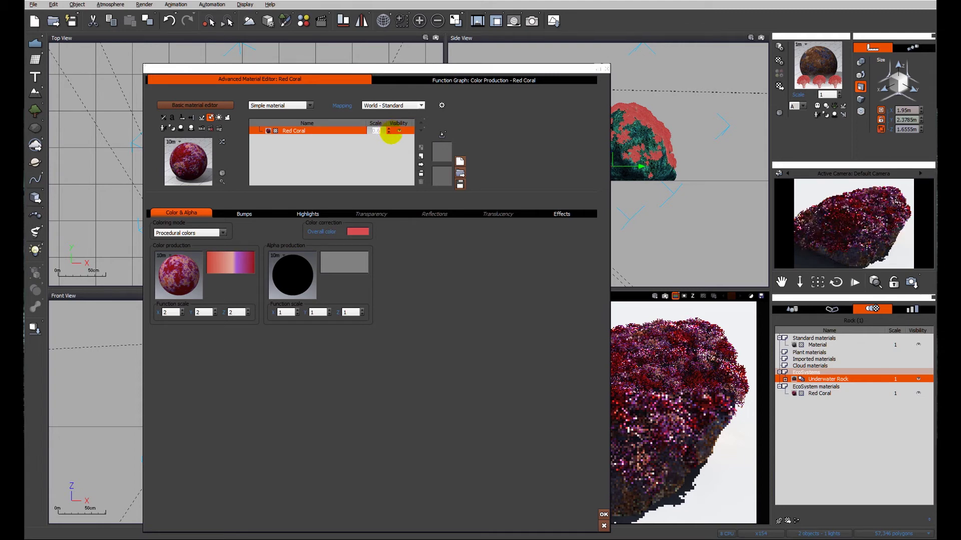
key("Return")
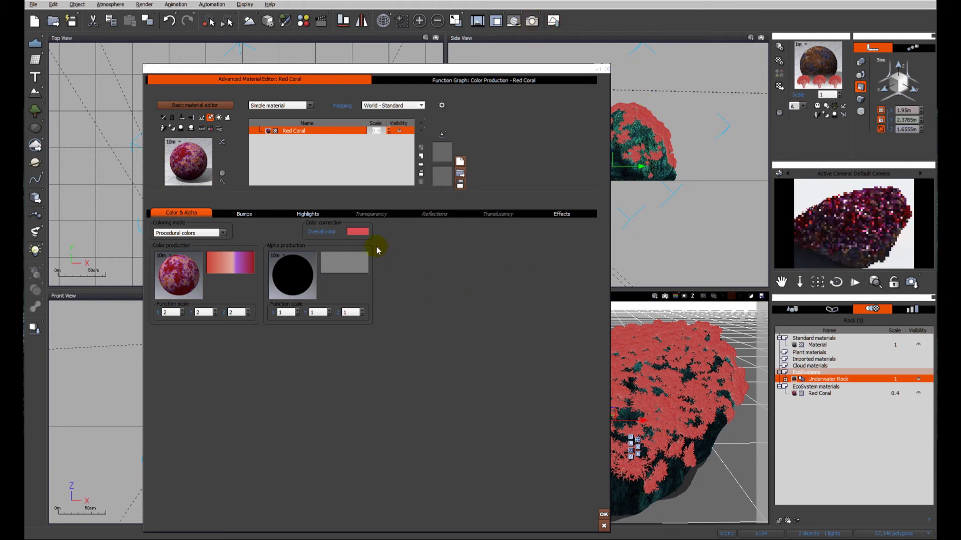
Lighten the Red Coral overall colour to a paler pink (Lum 205) and render.
right_click(362, 232)
left_click(384, 238)
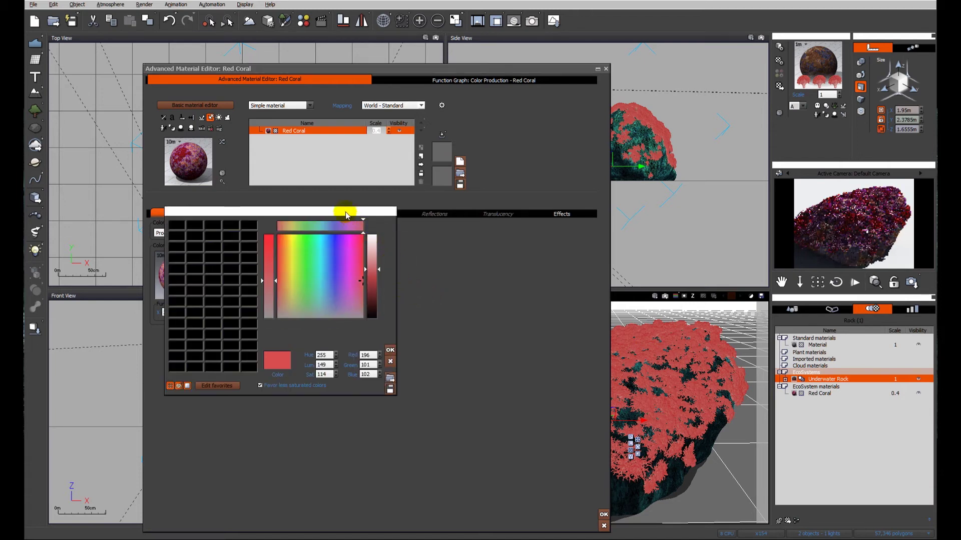
left_click_drag(346, 215, 508, 153)
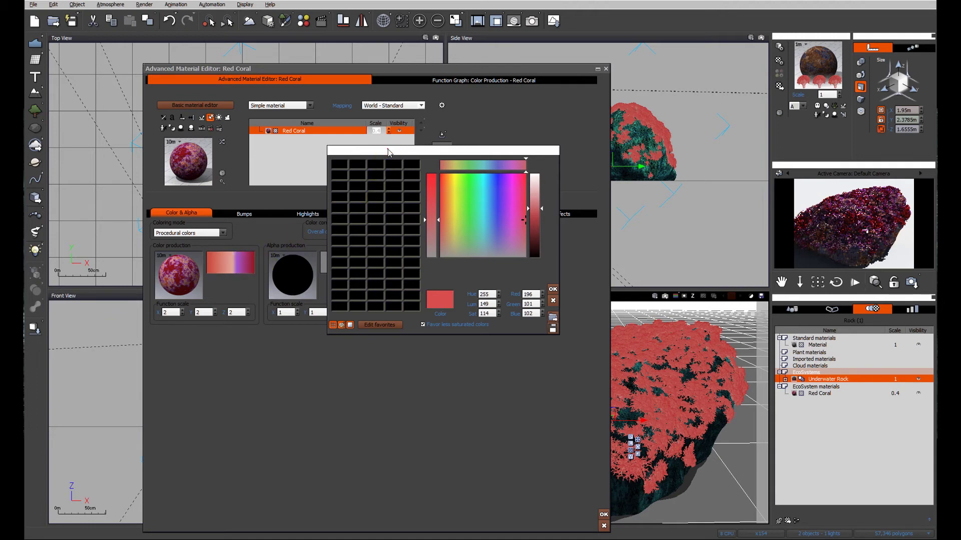
left_click_drag(388, 149, 440, 255)
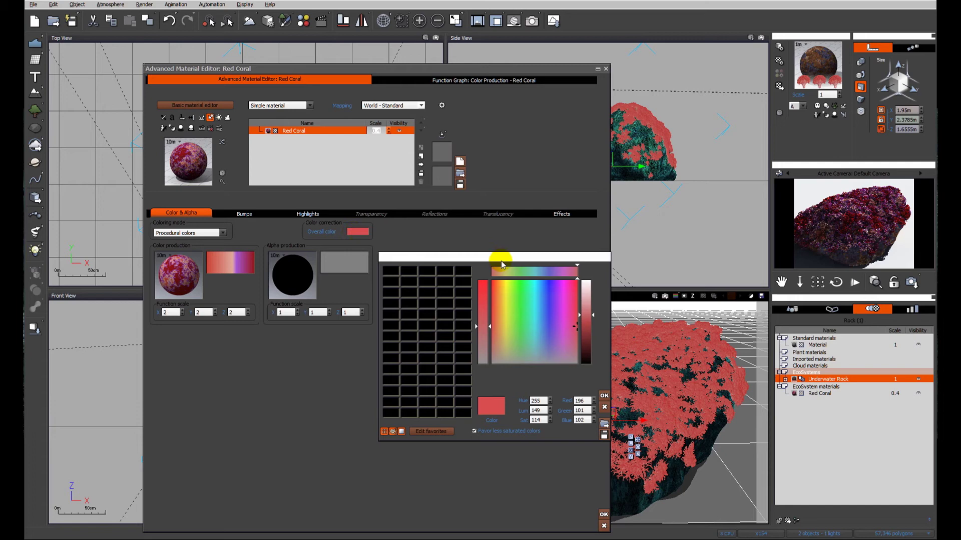
left_click_drag(500, 257, 366, 185)
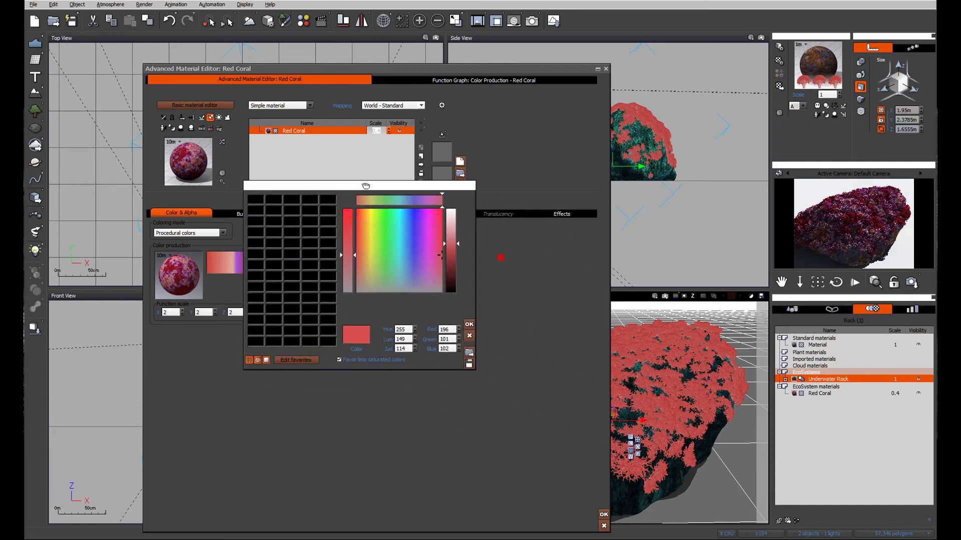
left_click(452, 226)
left_click(469, 324)
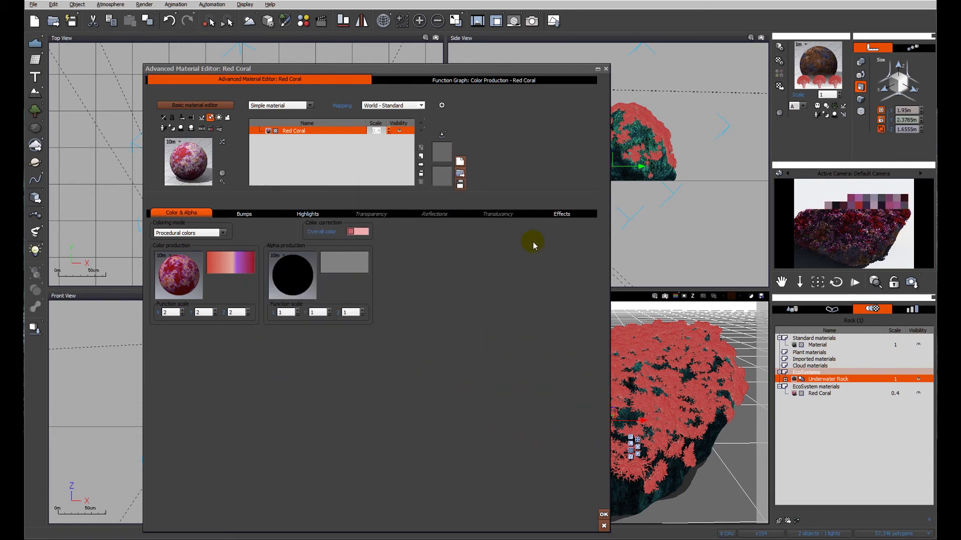
left_click(531, 20)
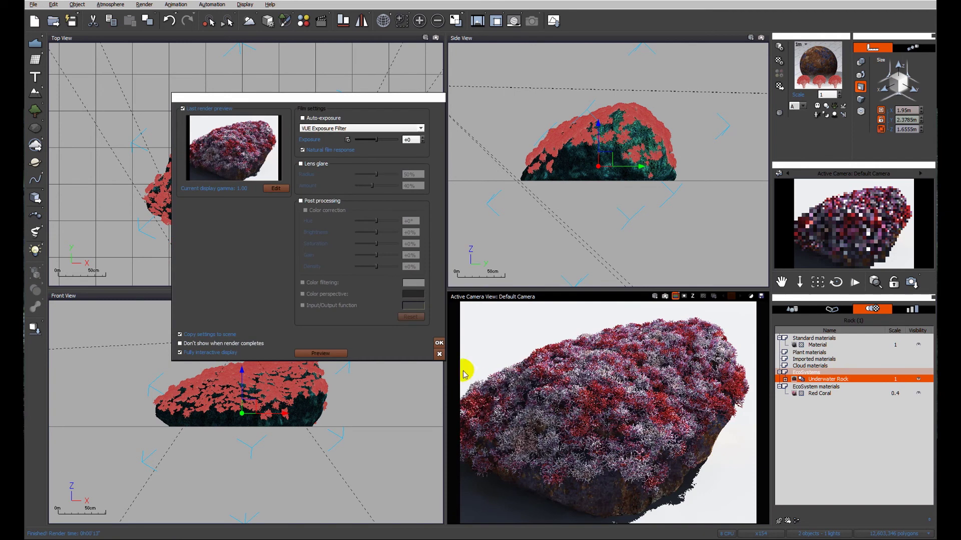
Change the Red Coral bump depth to -0.02 and render the camera view.
left_click(440, 342)
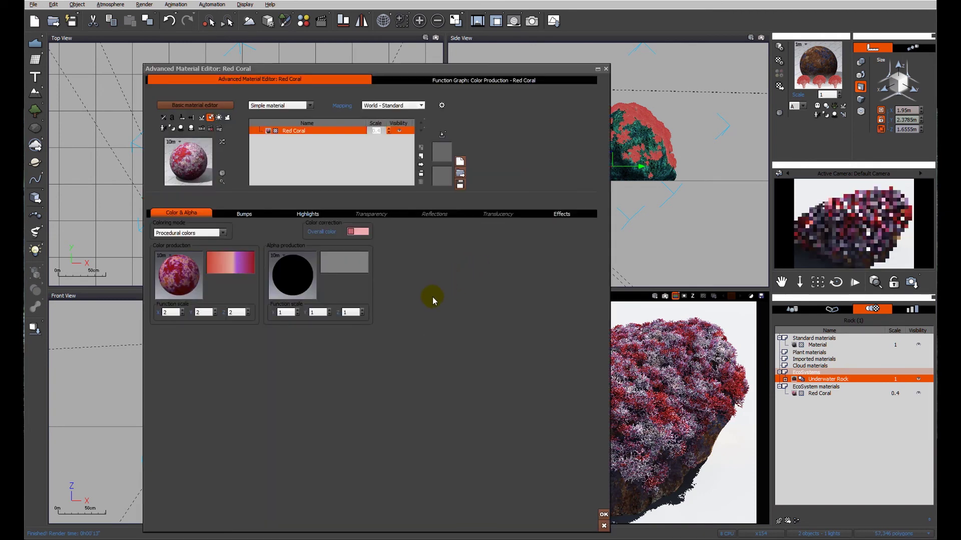
left_click(247, 214)
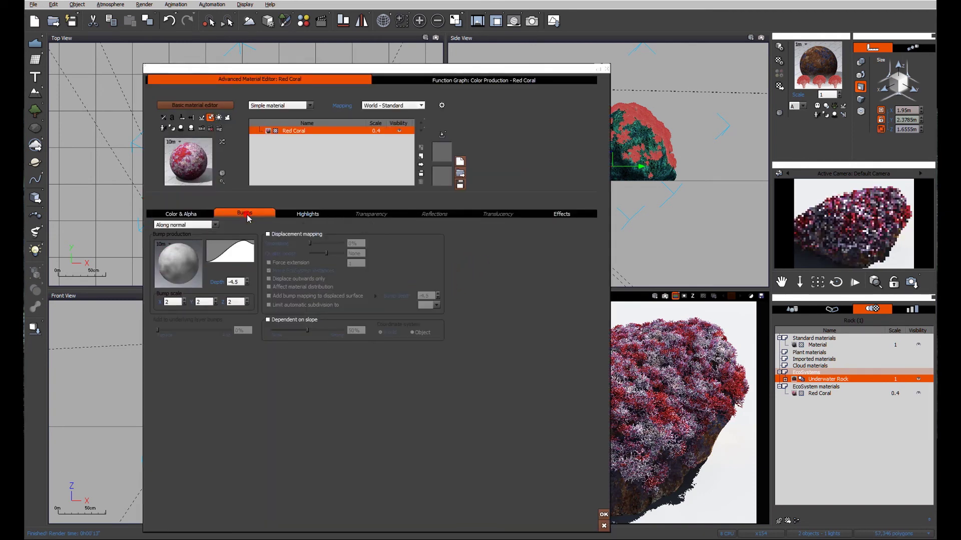
left_click(239, 283)
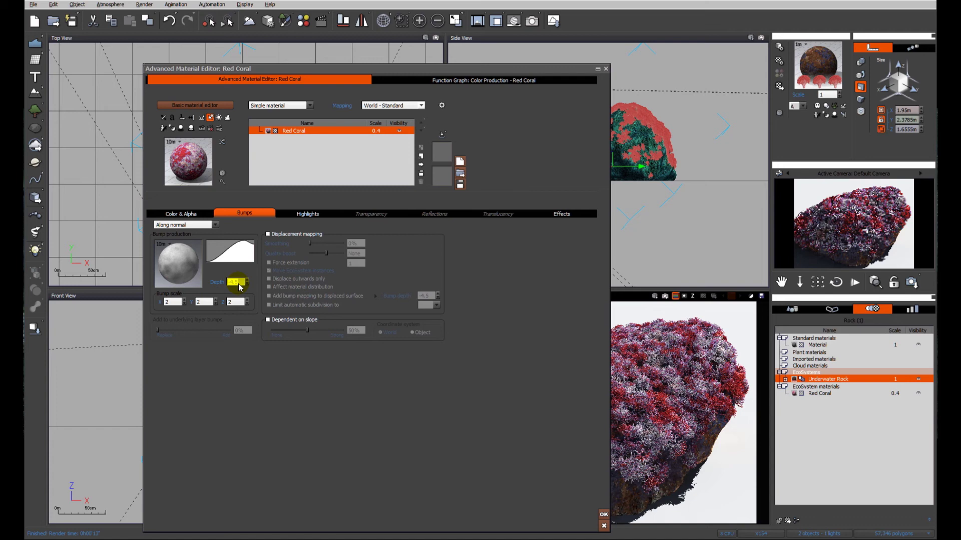
type("-0")
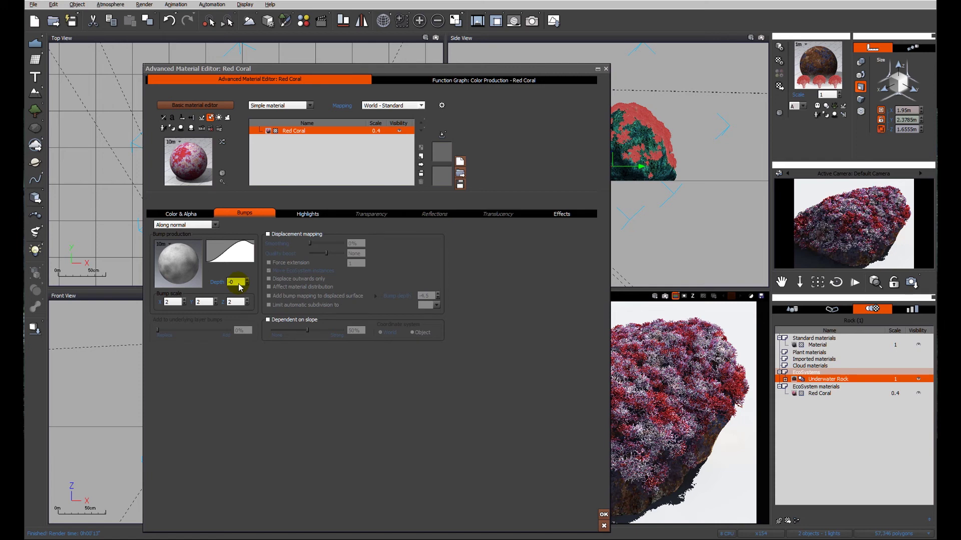
type(".02")
left_click(532, 21)
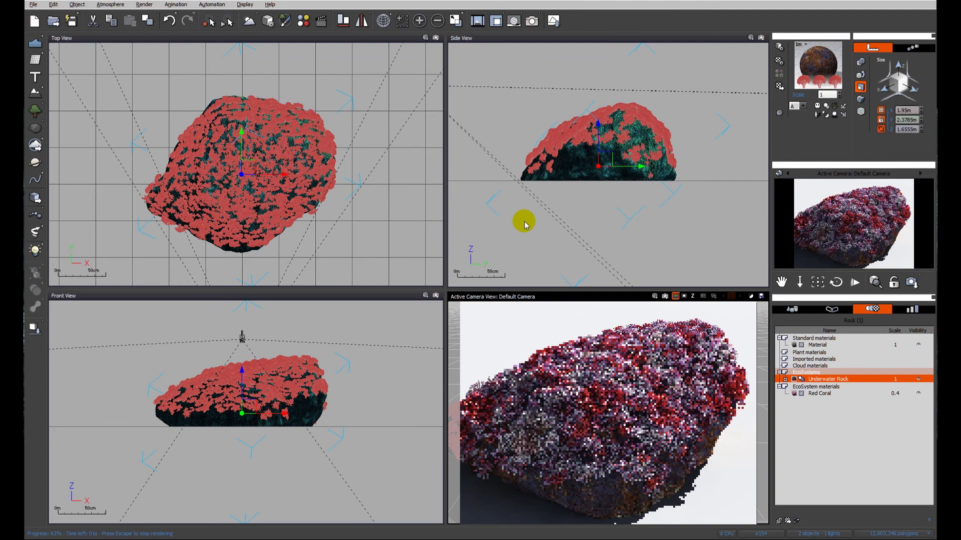
Close the material editor and orbit the camera higher to look down over the rock.
double_click(638, 424)
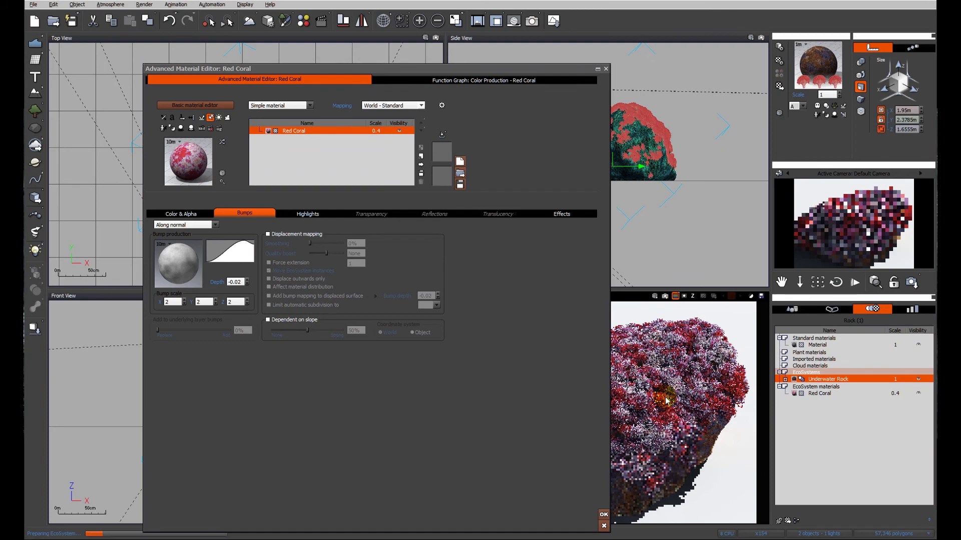
key("Return")
left_click_drag(835, 283, 429, 135)
right_click_drag(616, 453, 620, 429)
Set the render options to Render to screen with the Final quality preset.
left_click(532, 20)
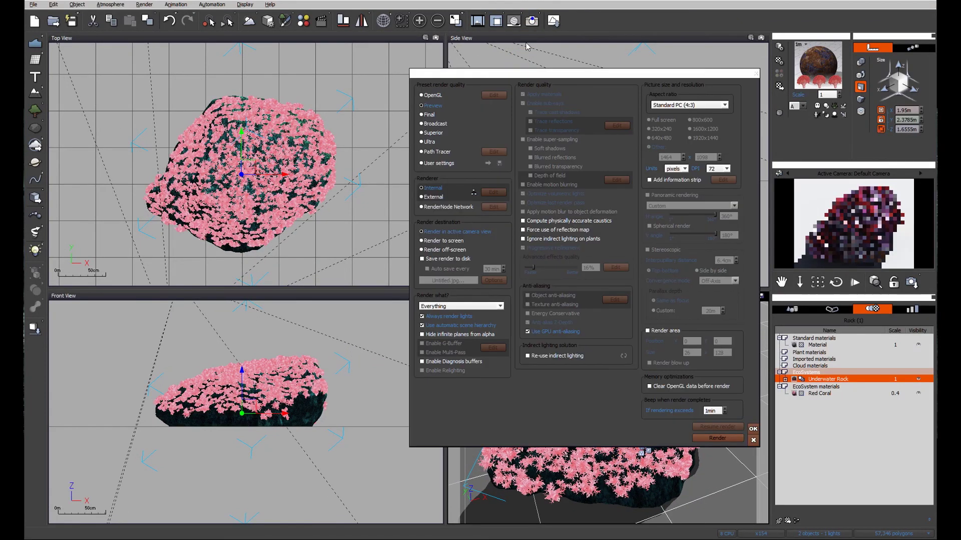
left_click(431, 243)
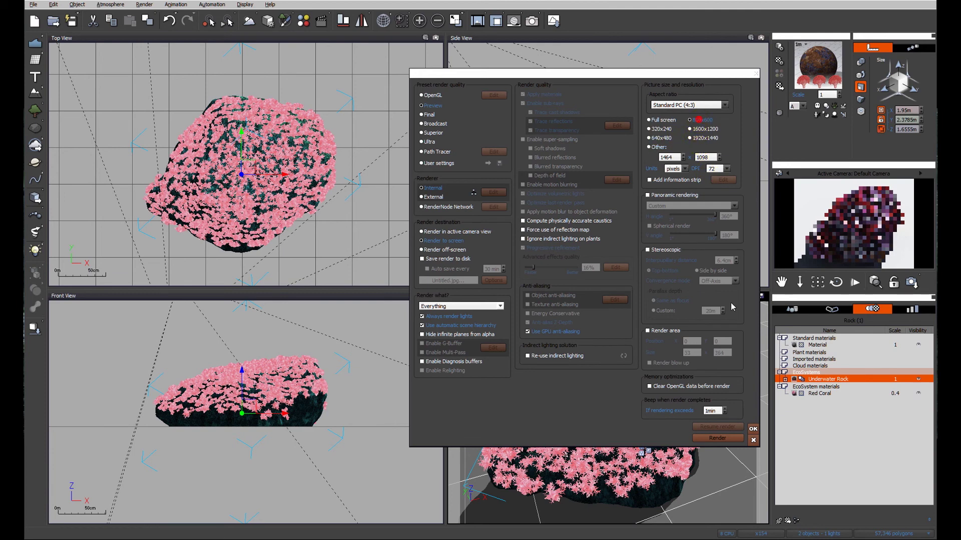
left_click(422, 114)
Launch the 800x600 Final-quality render of the coral-covered rock.
left_click(740, 437)
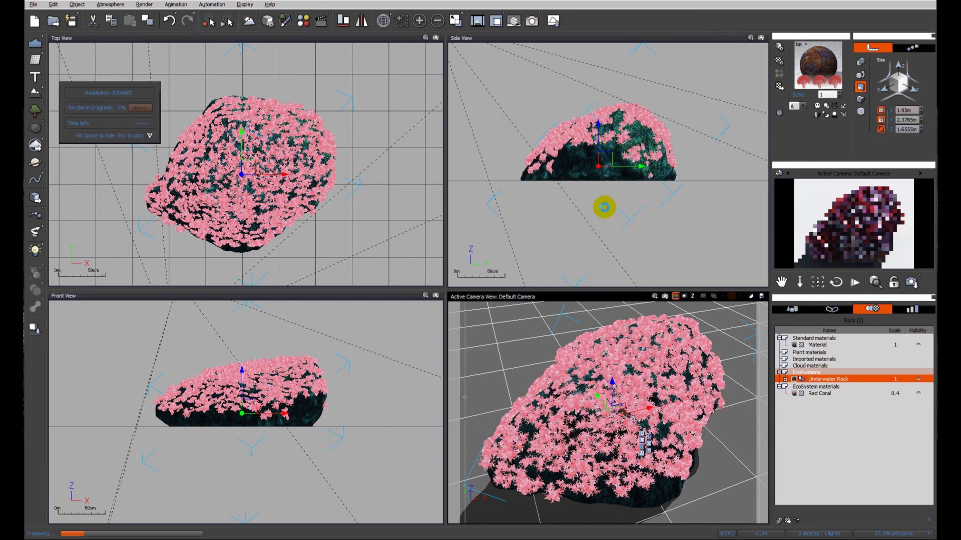